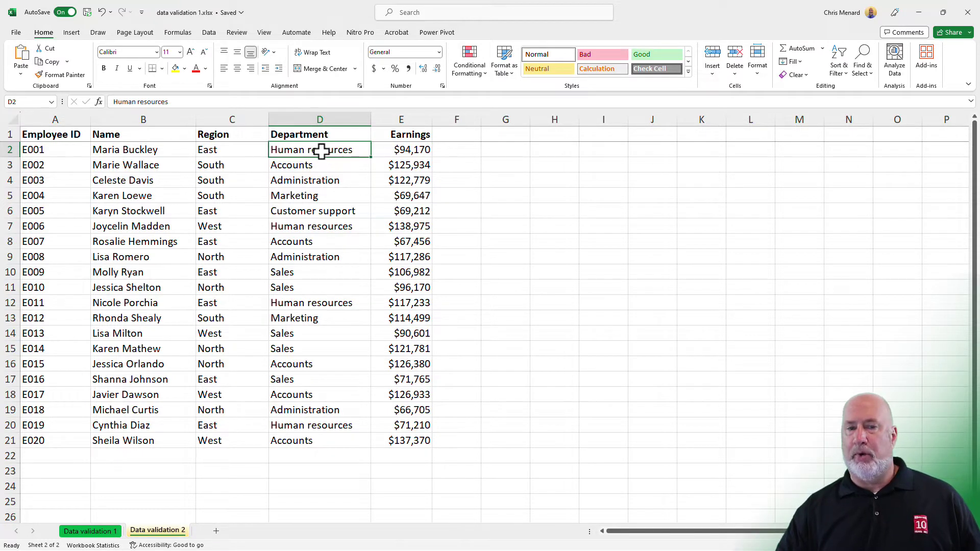
# Step: Copy the Department column into column A of a new Sheet1
pyautogui.click(326, 122)
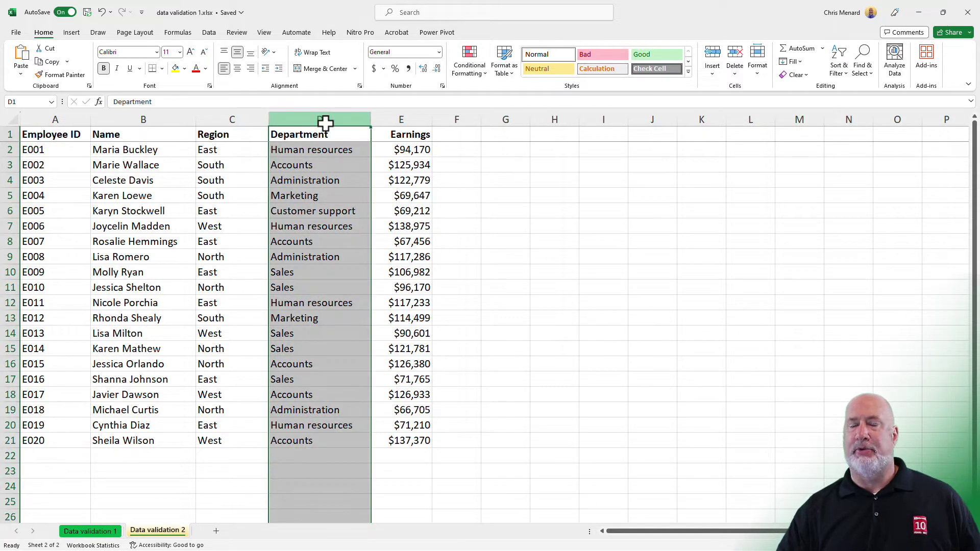
pyautogui.rightClick(325, 122)
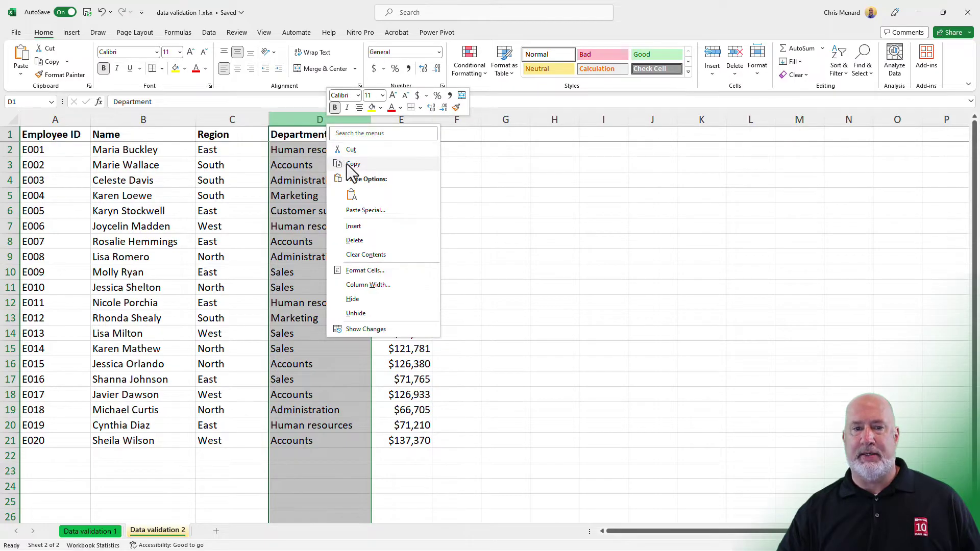
pyautogui.click(349, 163)
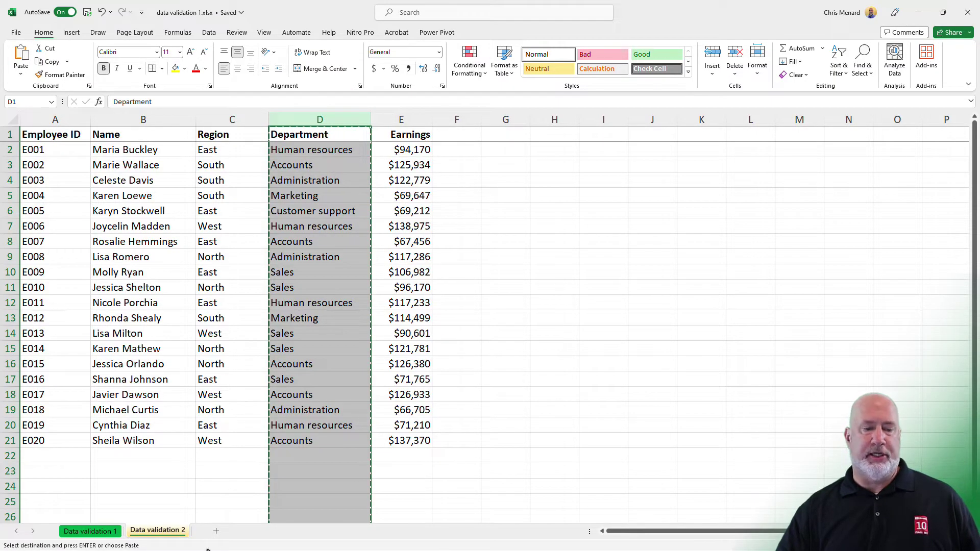
pyautogui.click(217, 532)
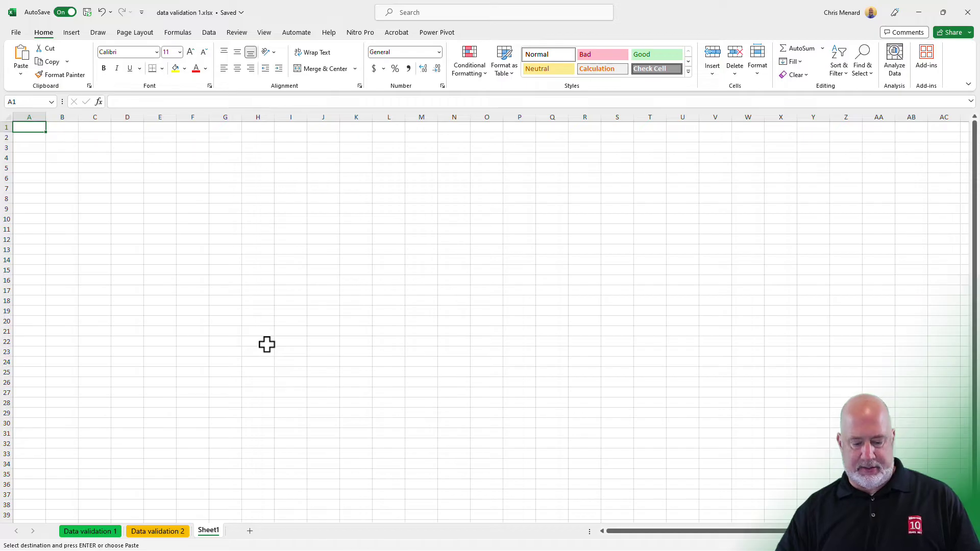
pyautogui.hotkey('ctrl', 'space')
pyautogui.hotkey('ctrl', 'v')
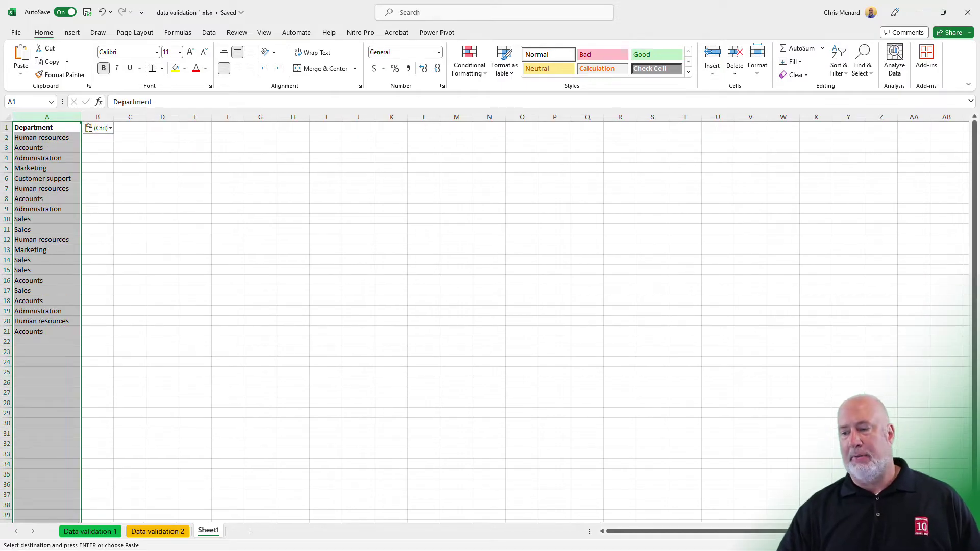
# Step: Remove duplicate entries from the pasted list, leaving six unique departments
pyautogui.scroll(5, 285, 278)
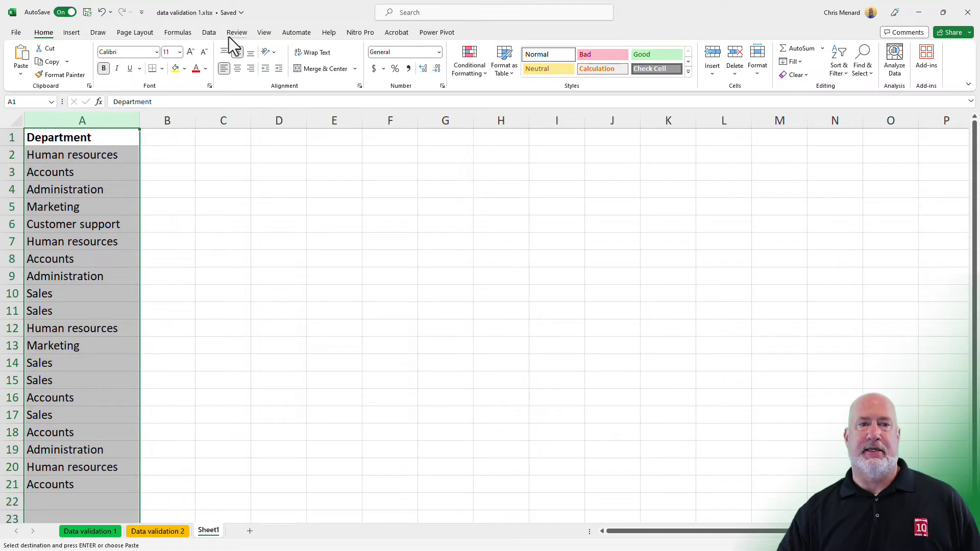
pyautogui.click(209, 33)
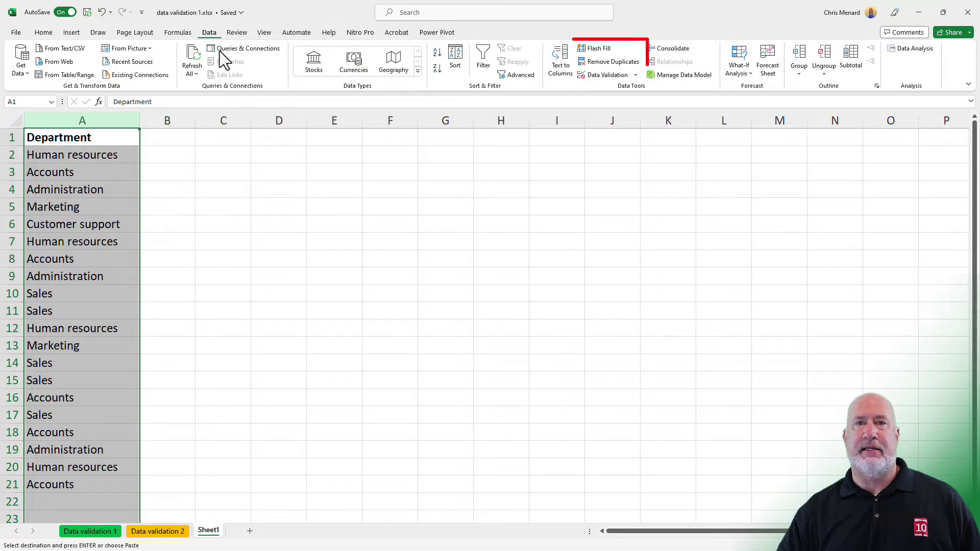
pyautogui.click(603, 64)
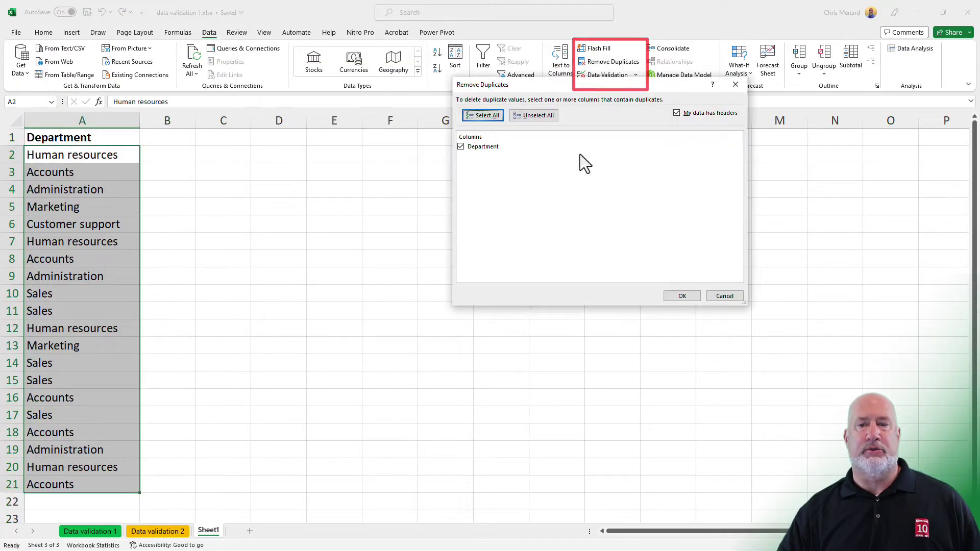
pyautogui.click(681, 297)
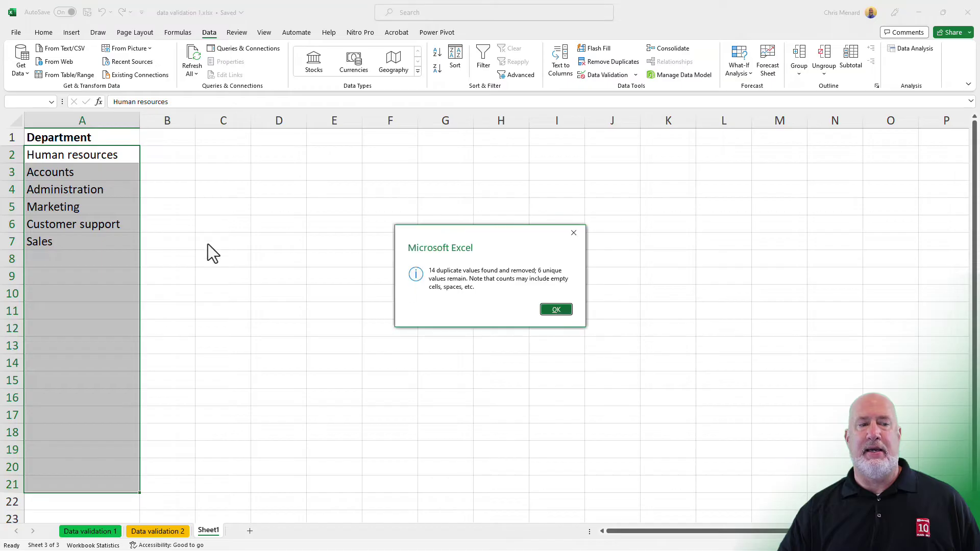
pyautogui.click(556, 310)
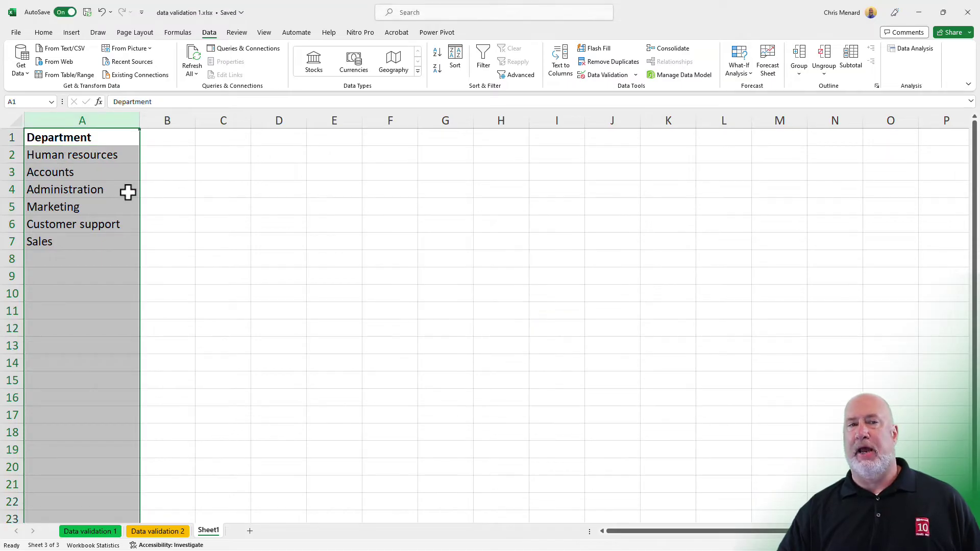
pyautogui.click(109, 185)
# Step: Turn the department list A1:A7 into a table with a green banded style
pyautogui.click(106, 155)
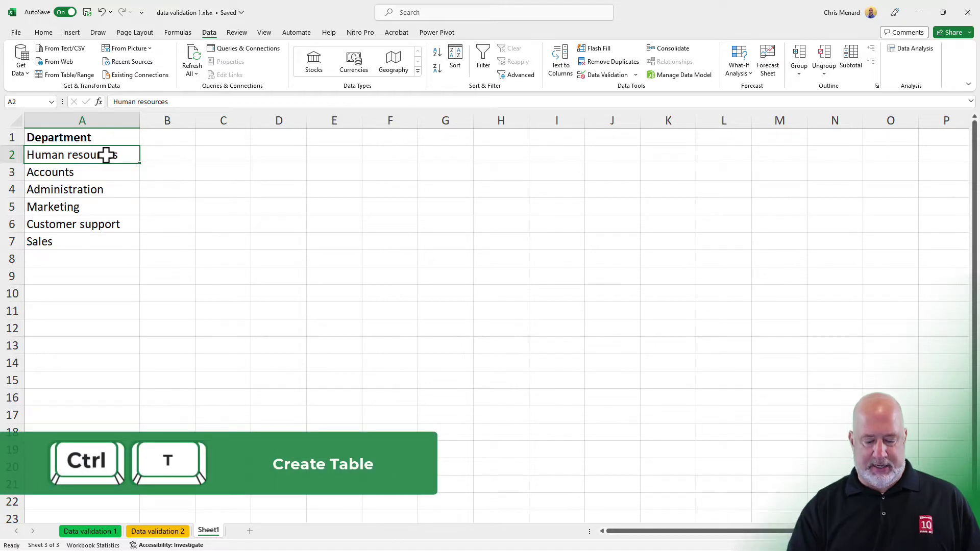
pyautogui.hotkey('ctrl', 't')
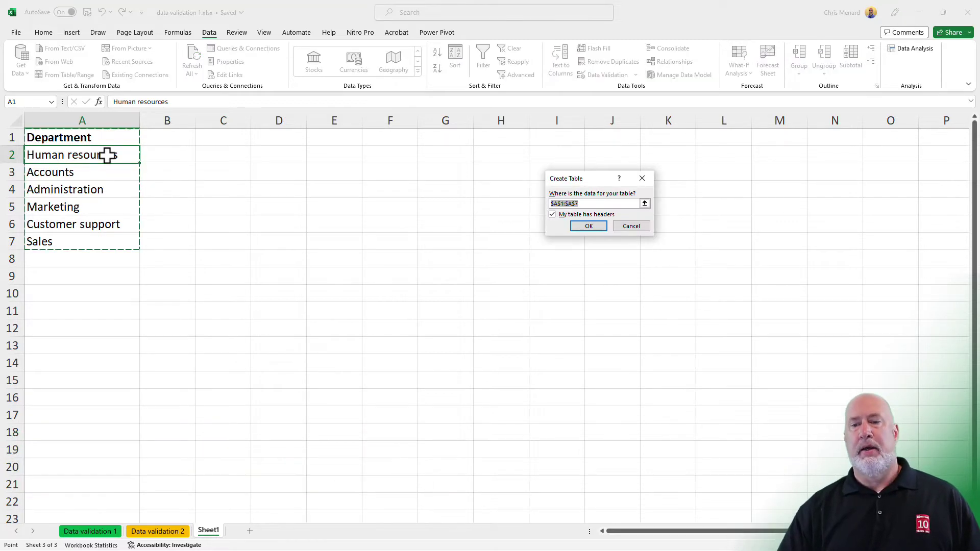
pyautogui.click(589, 226)
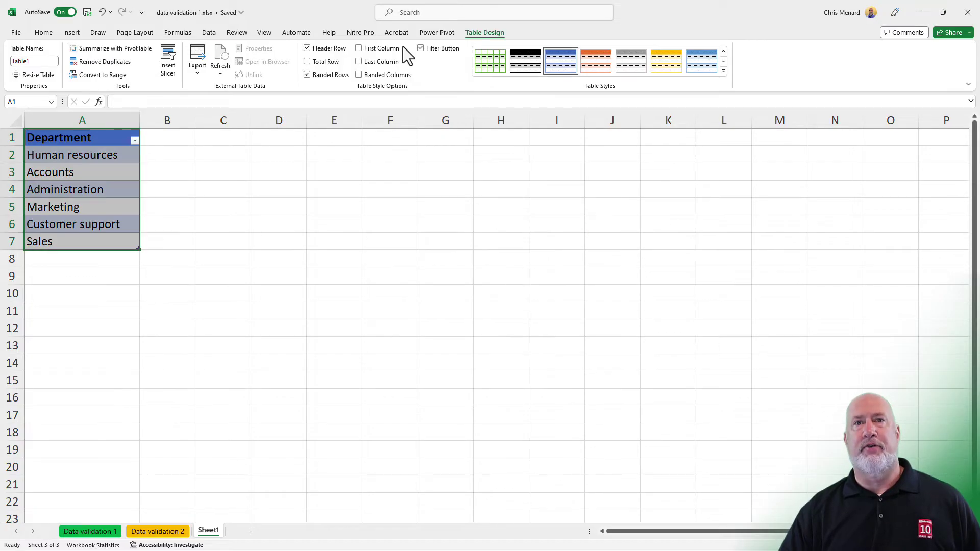
pyautogui.click(497, 66)
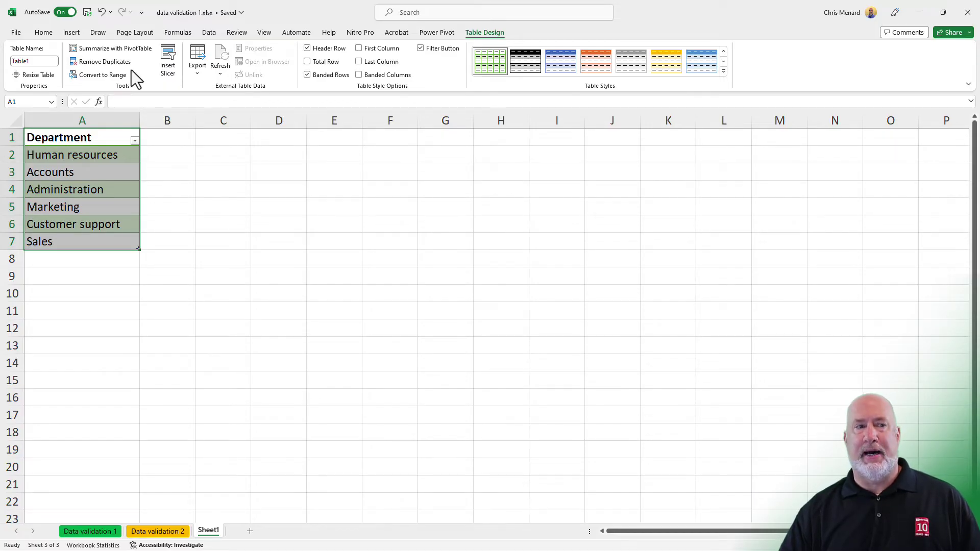
# Step: Name the table tbldpt and return to the employee data sheet
pyautogui.click(51, 61)
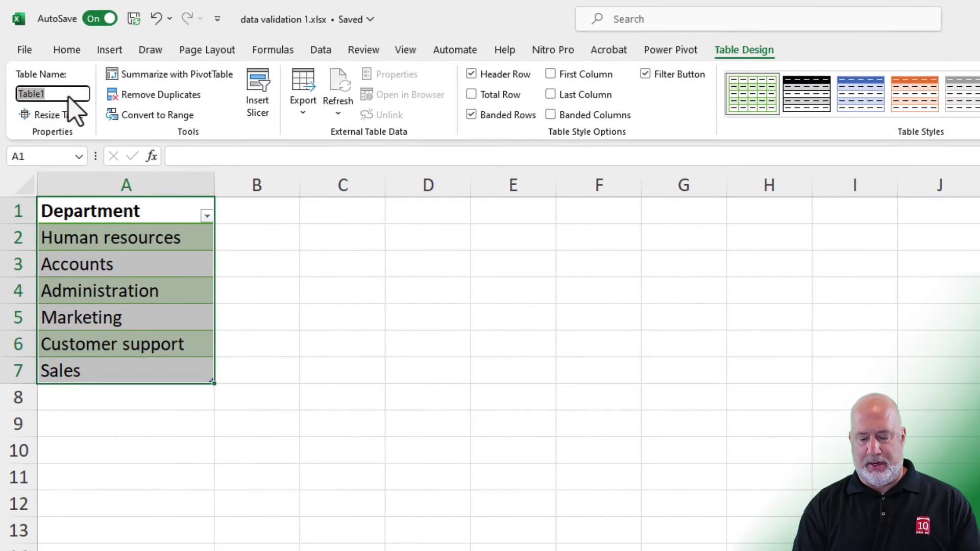
pyautogui.write('tbldpt')
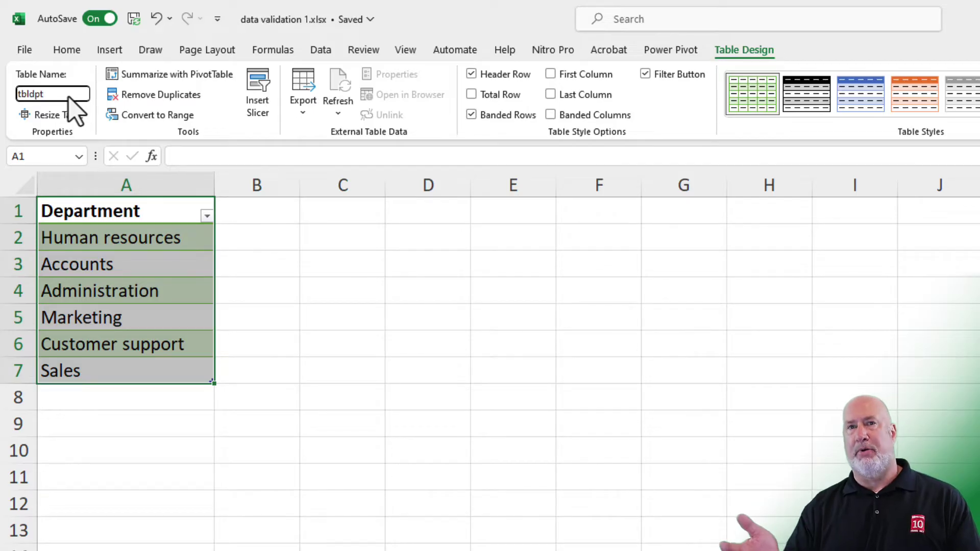
pyautogui.press('Return')
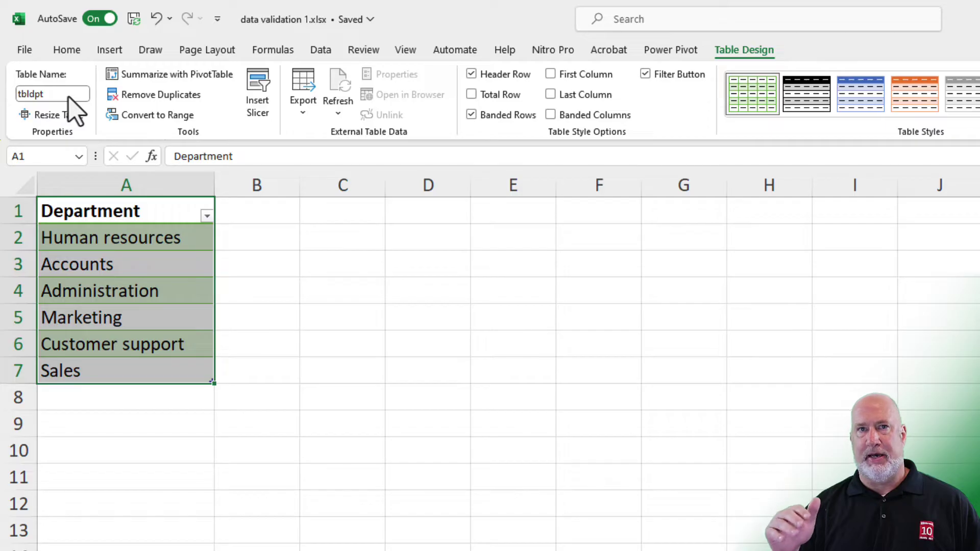
pyautogui.click(168, 243)
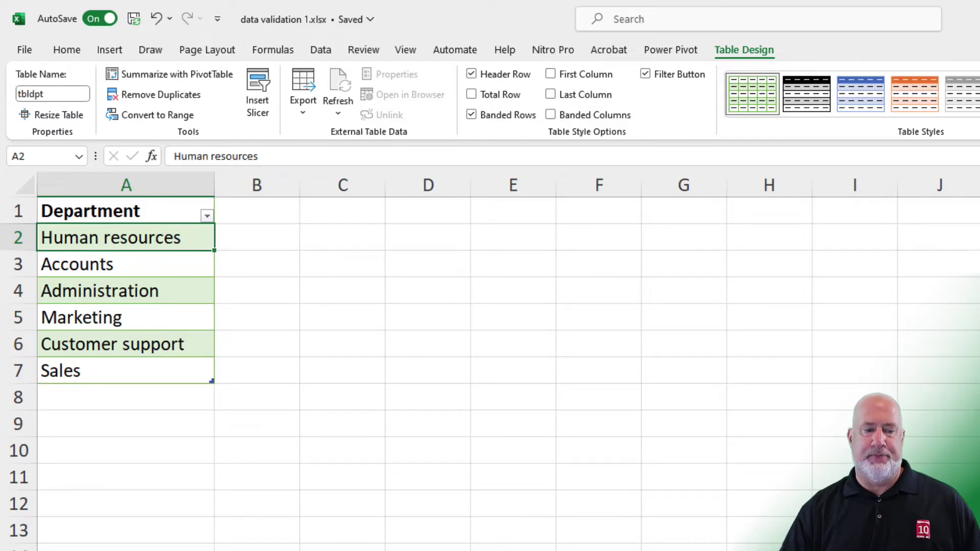
pyautogui.hotkey('ctrl', 'pageup')
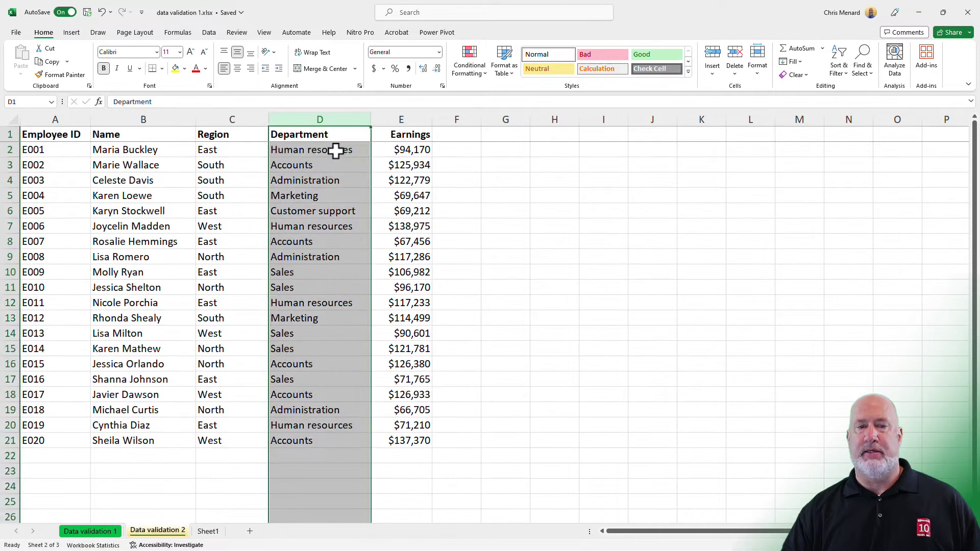
# Step: Restrict the Department cells to a list sourced from Sheet1!$A$2:$A$7
pyautogui.click(516, 229)
pyautogui.moveTo(336, 151); pyautogui.dragTo(322, 438)
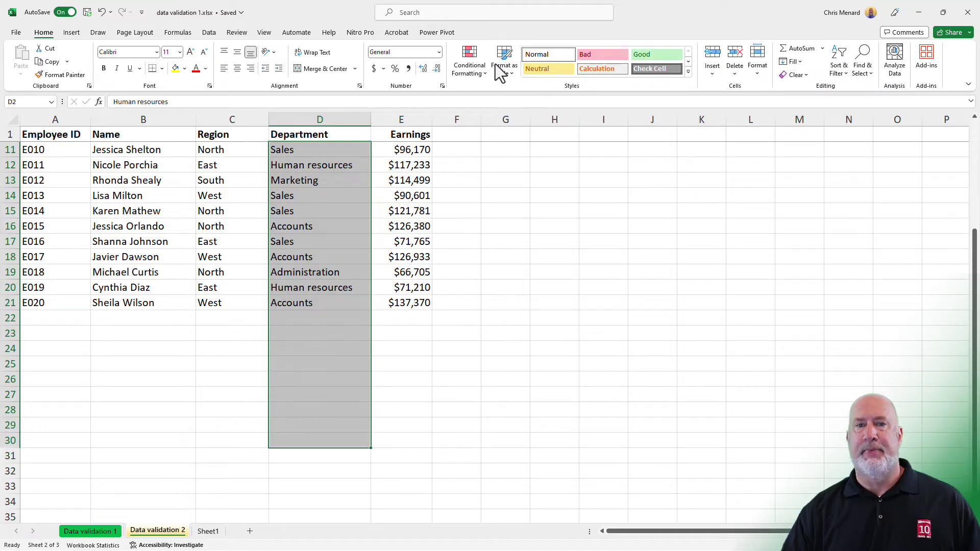
pyautogui.click(209, 32)
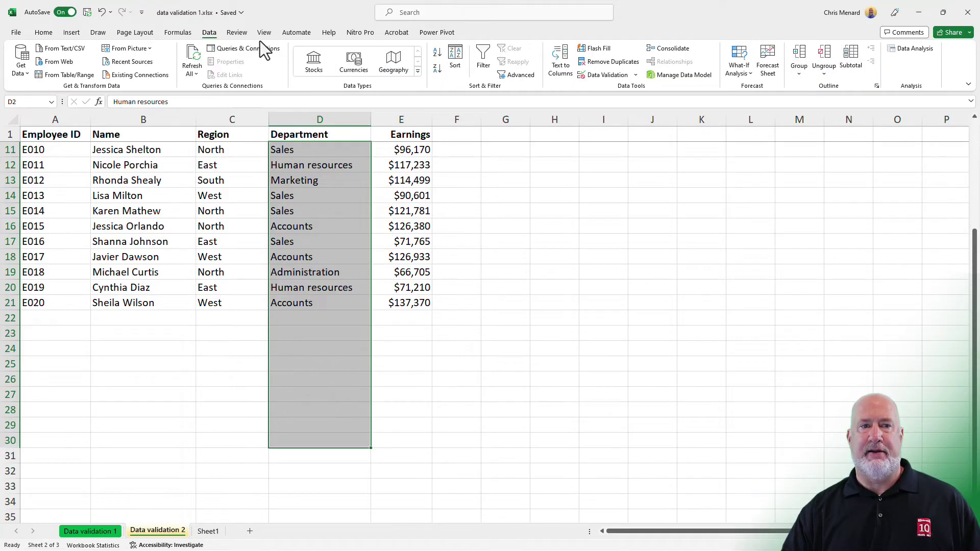
pyautogui.click(612, 75)
pyautogui.click(540, 168)
pyautogui.click(532, 194)
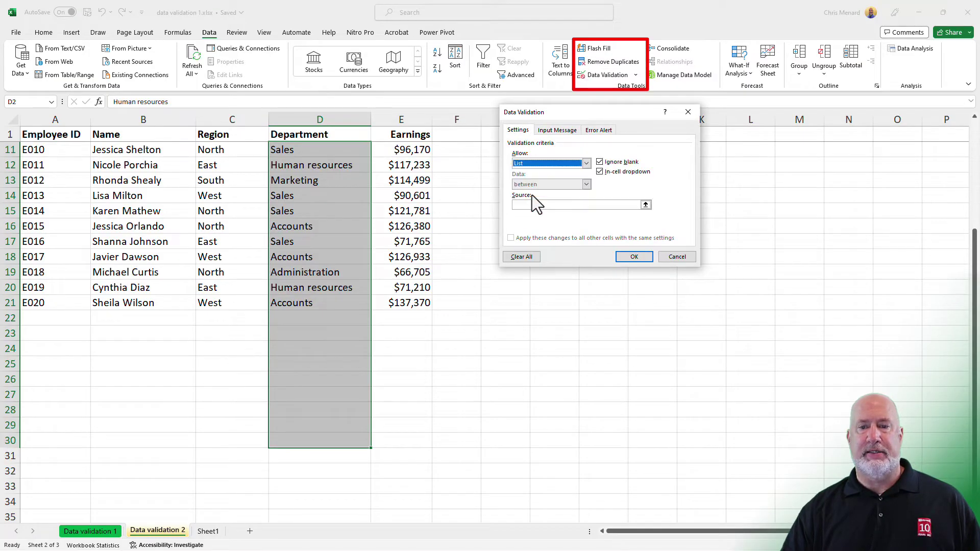
pyautogui.click(532, 205)
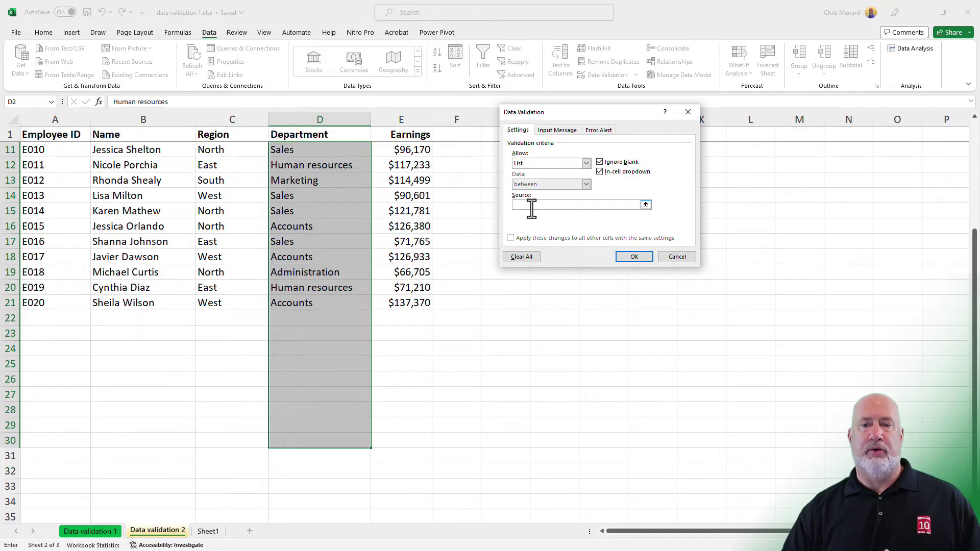
pyautogui.click(209, 532)
pyautogui.moveTo(89, 155); pyautogui.dragTo(86, 241)
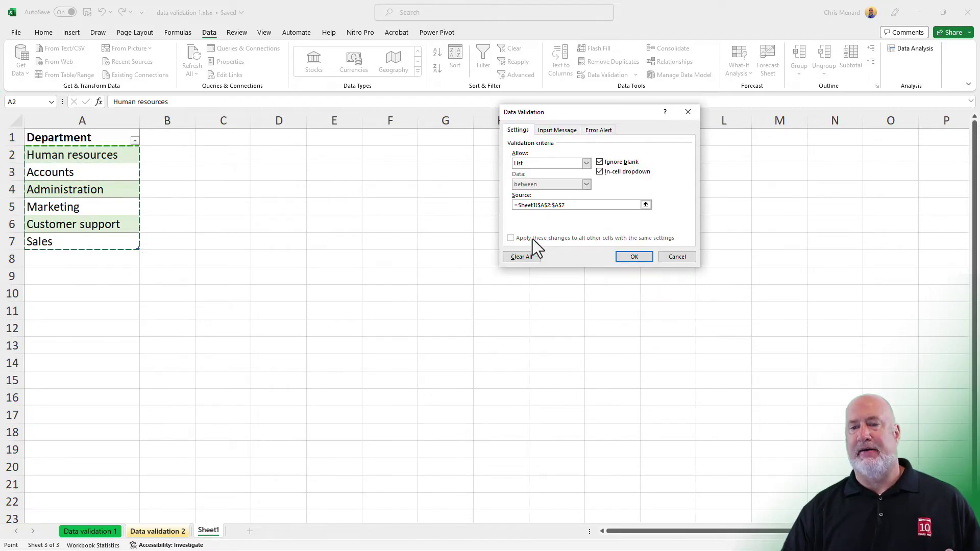
pyautogui.click(633, 257)
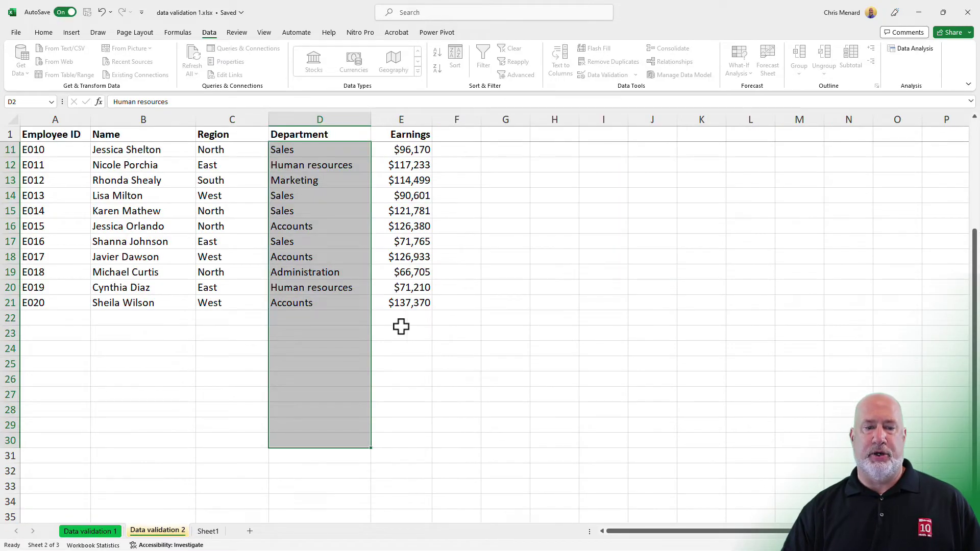
pyautogui.click(323, 319)
# Step: Check D22's dropdown, then sort Sheet1's department list A to Z
pyautogui.click(375, 320)
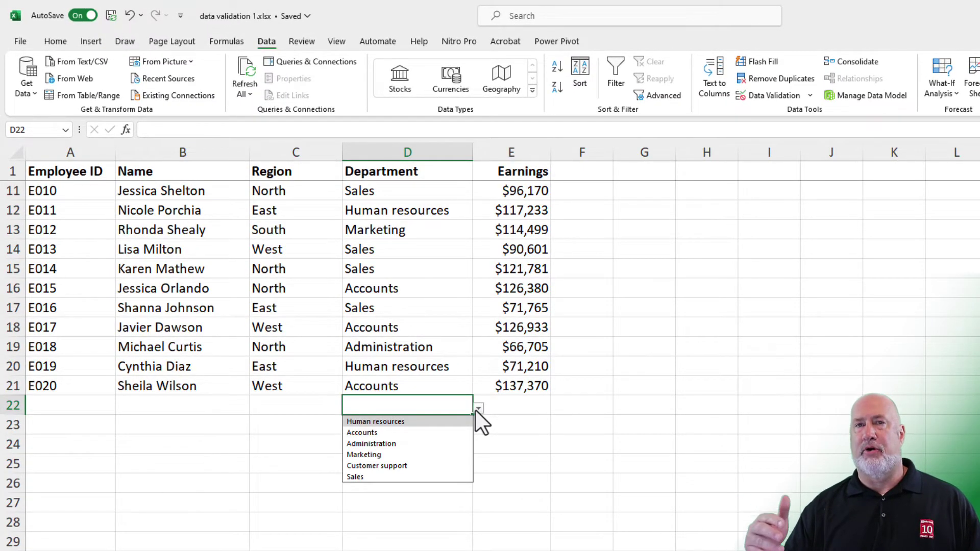
pyautogui.click(438, 382)
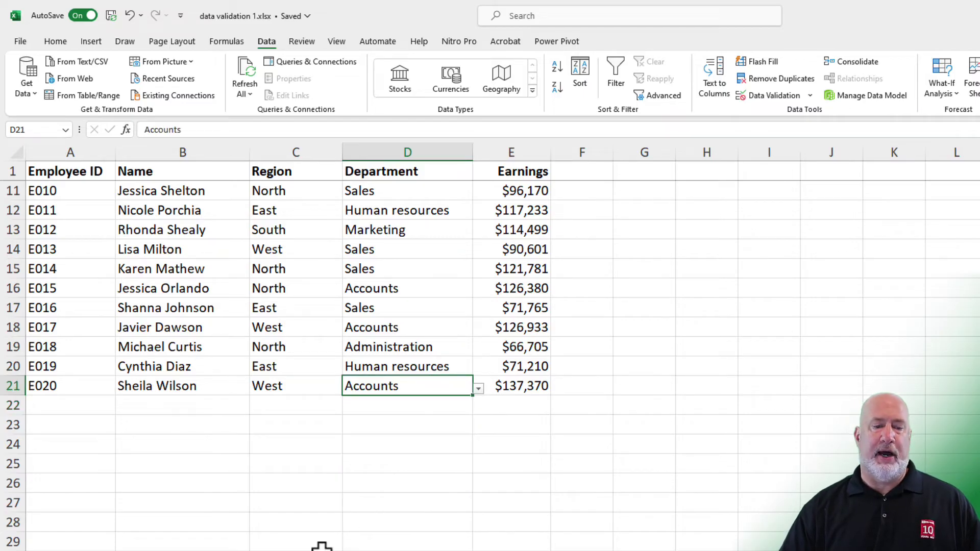
pyautogui.hotkey('ctrl', 'pagedown')
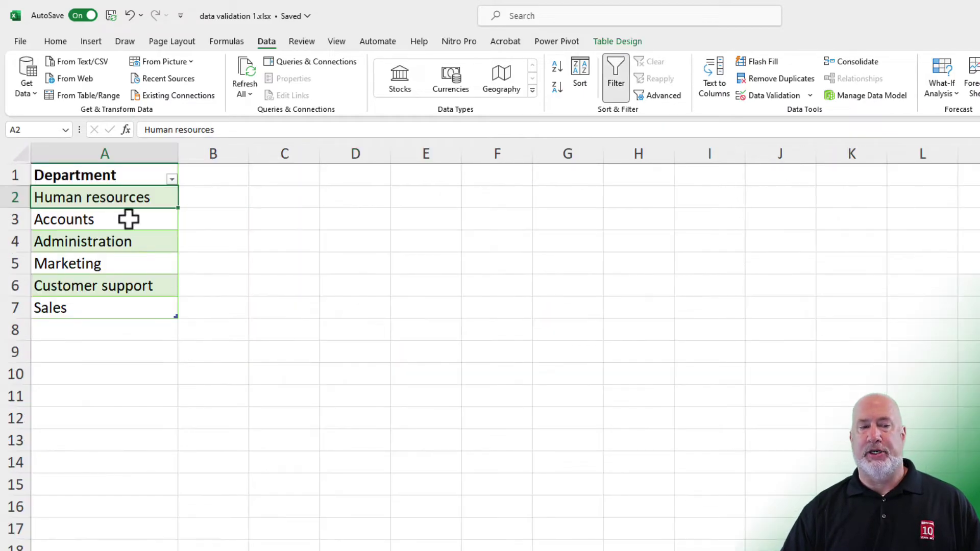
pyautogui.click(171, 179)
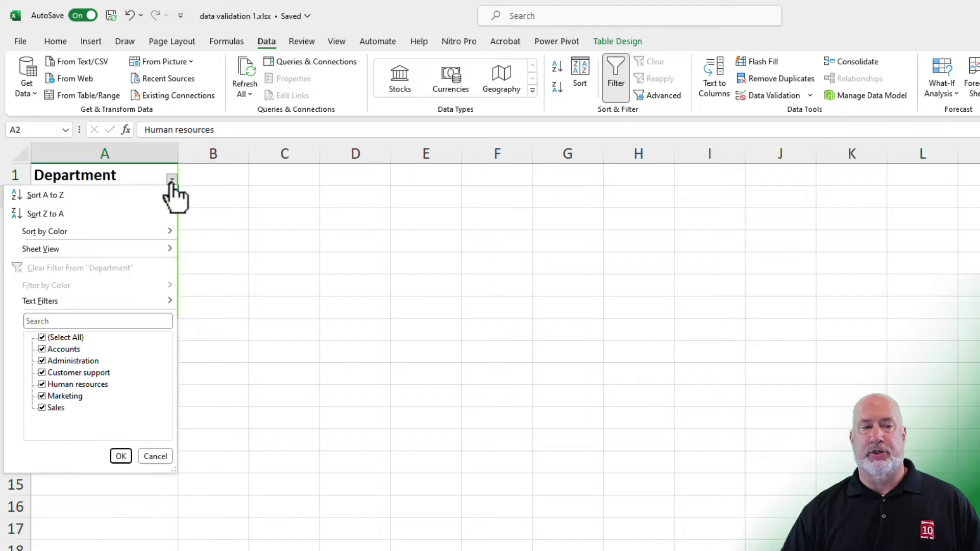
pyautogui.click(101, 199)
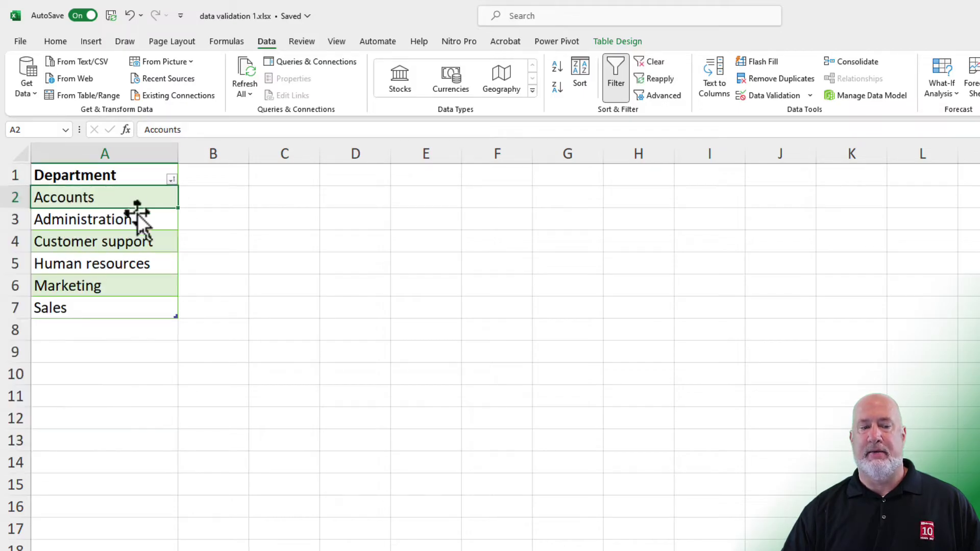
# Step: Recheck D22's dropdown to confirm the alphabetical Accounts-through-Sales order
pyautogui.hotkey('ctrl', 'pageup')
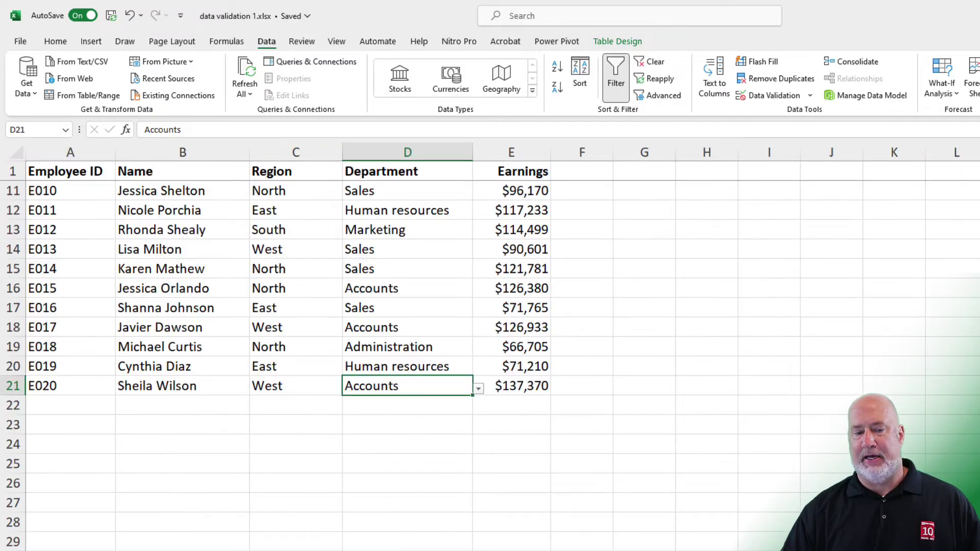
pyautogui.press('Down')
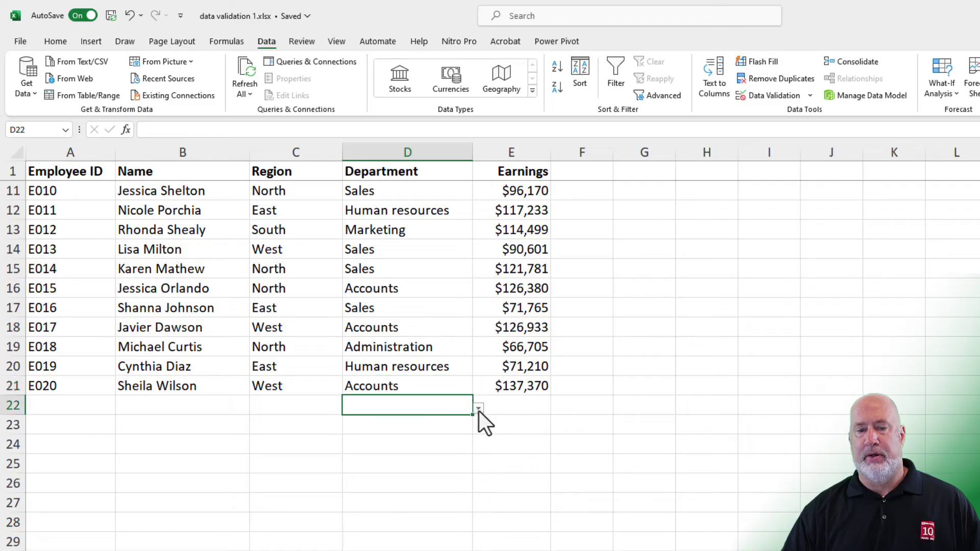
pyautogui.click(479, 409)
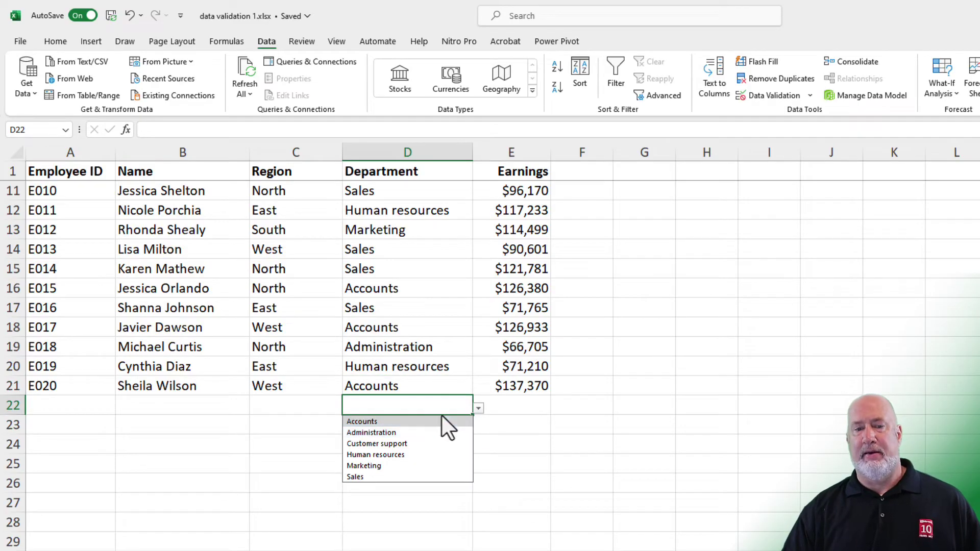
pyautogui.click(424, 388)
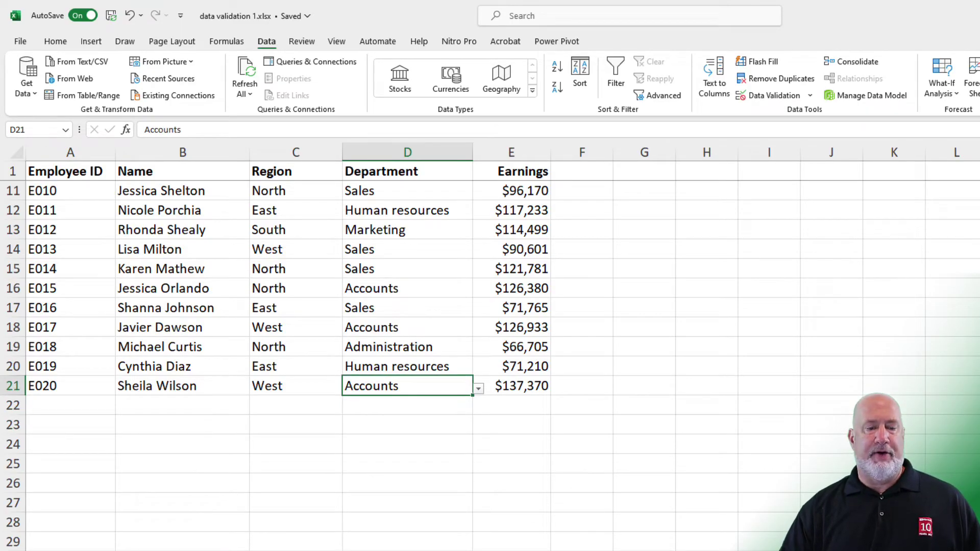
# Step: Add Training as a new department in Sheet1 cell A8
pyautogui.hotkey('ctrl', 'pagedown')
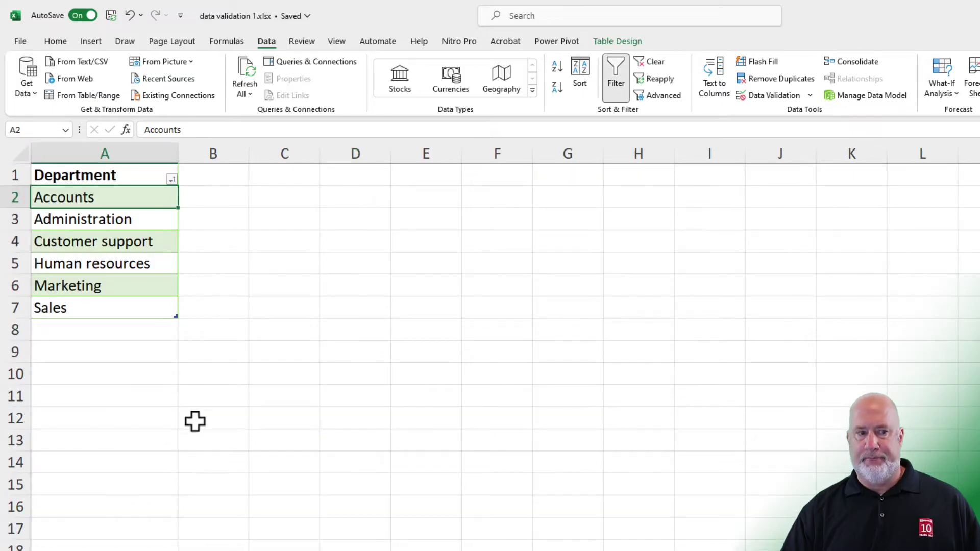
pyautogui.click(130, 328)
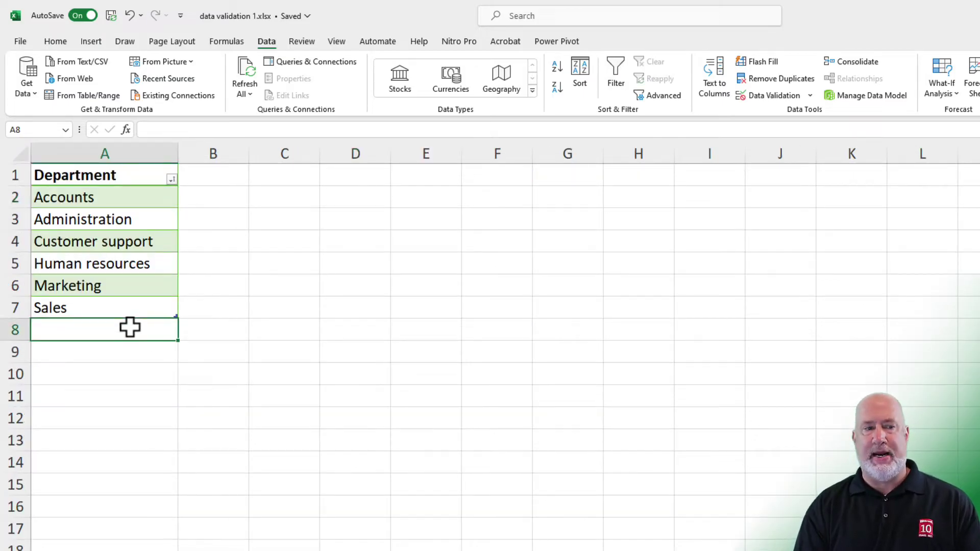
pyautogui.write('Training')
pyautogui.press('Return')
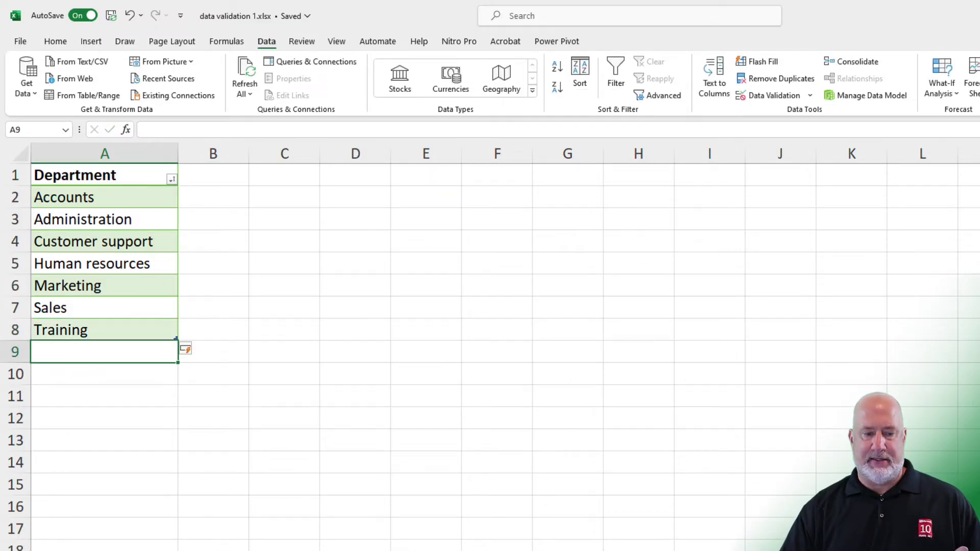
# Step: Check D22's dropdown on the employee sheet for the Training entry
pyautogui.hotkey('ctrl', 'pagedown')
pyautogui.click(420, 407)
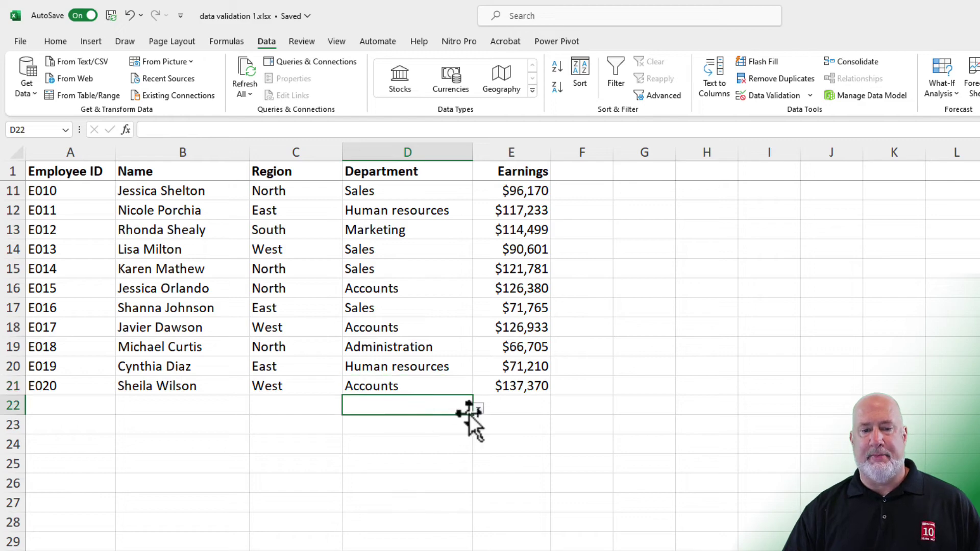
pyautogui.click(478, 409)
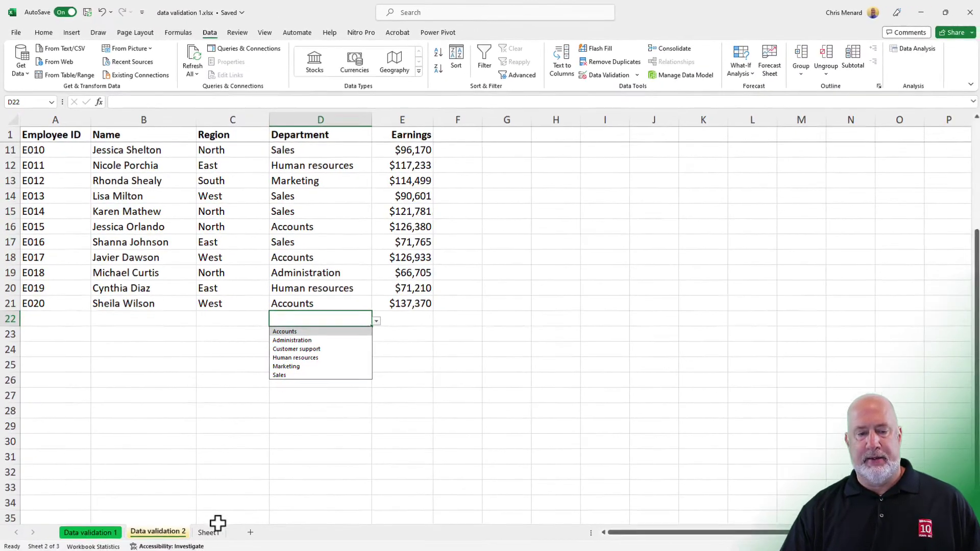
pyautogui.click(208, 531)
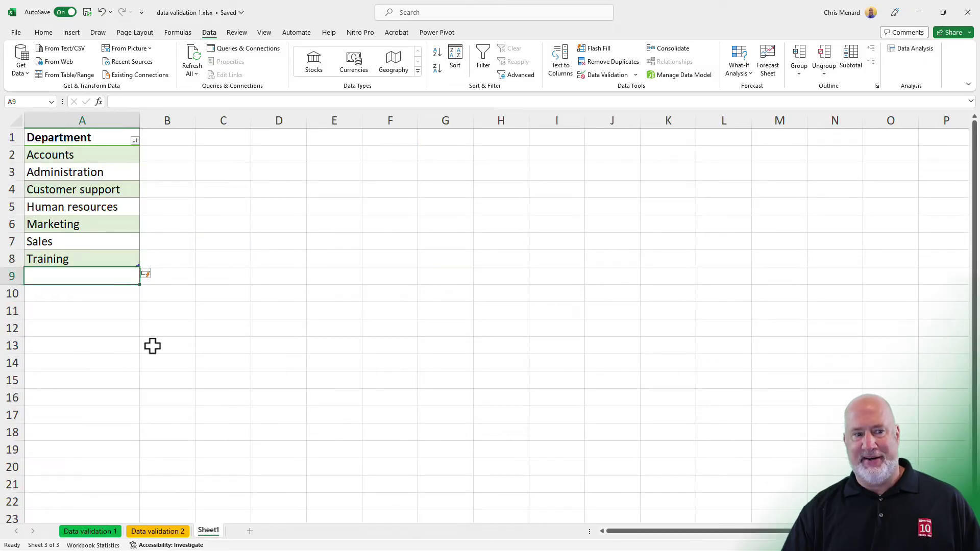
# Step: Delete Training from A8 and shrink the tbldpt table back to A1:A7
pyautogui.click(110, 264)
pyautogui.press('Delete')
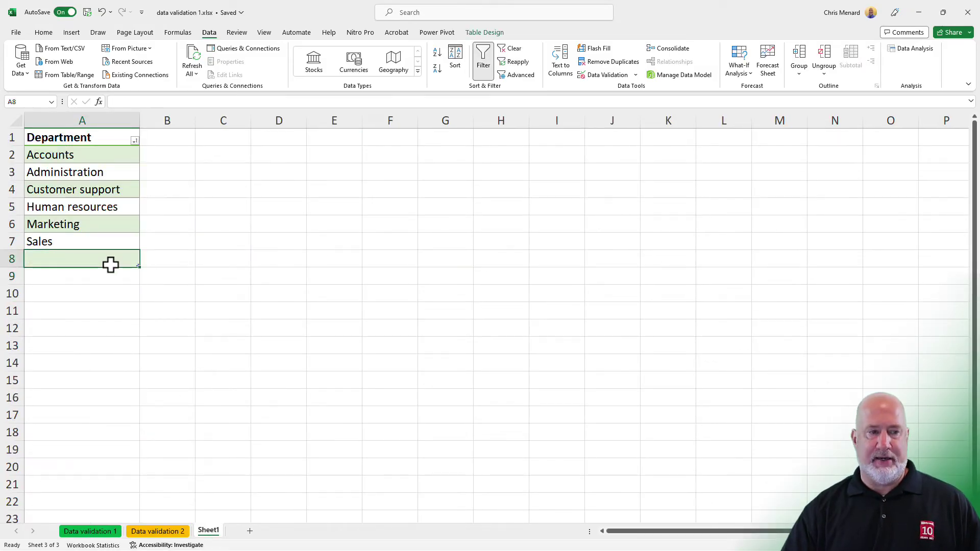
pyautogui.press('Up')
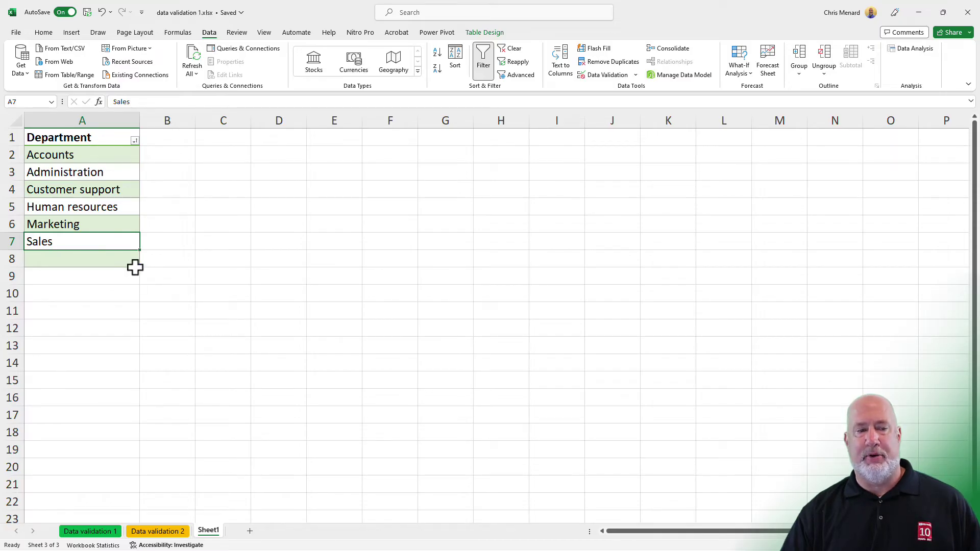
pyautogui.moveTo(136, 264); pyautogui.dragTo(138, 251)
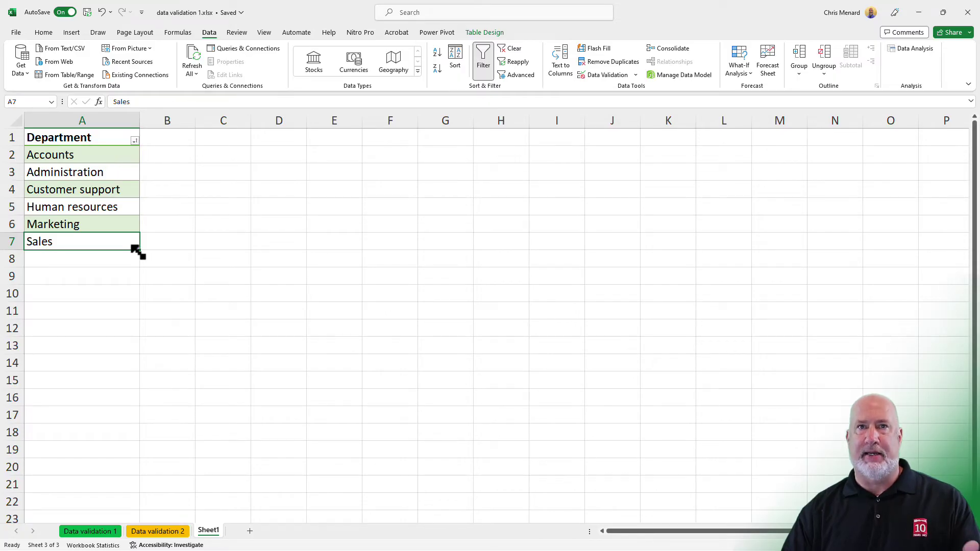
pyautogui.click(111, 260)
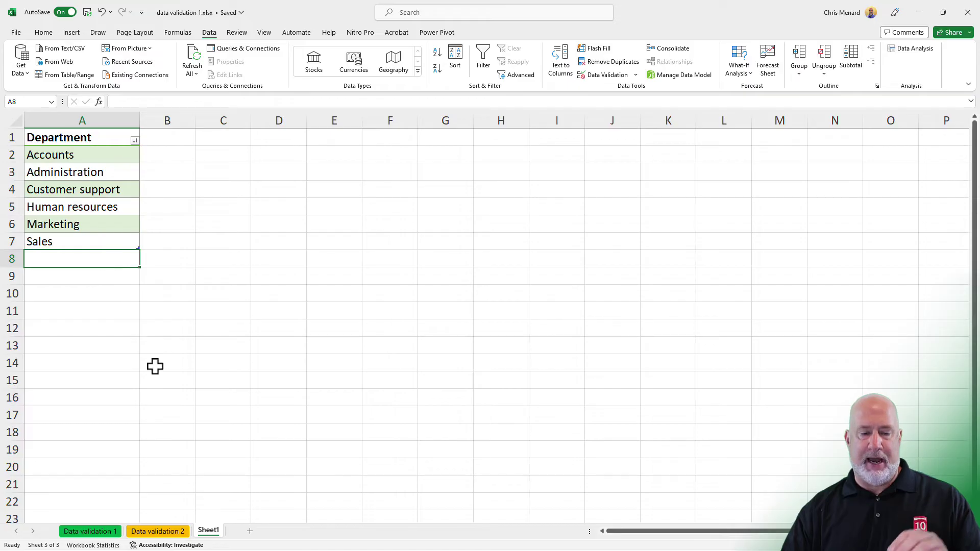
pyautogui.click(175, 532)
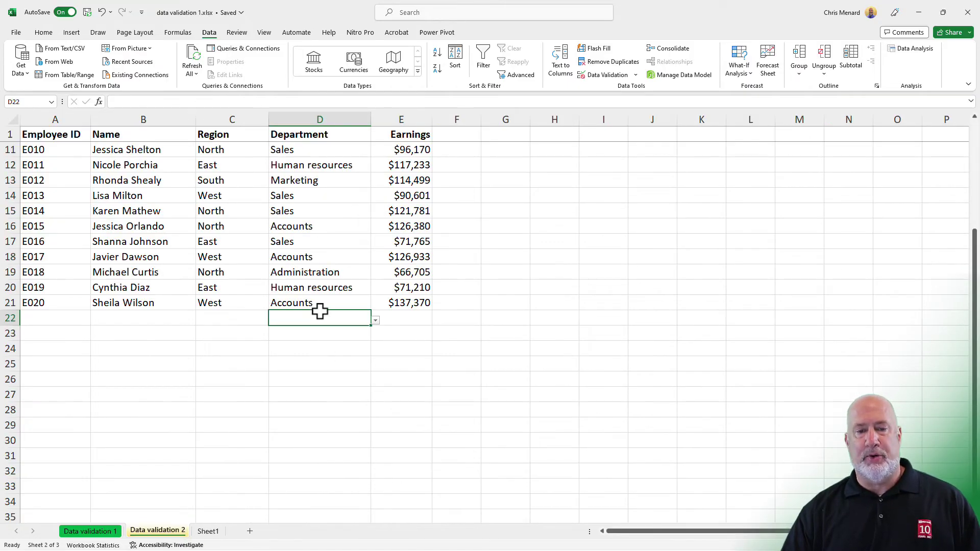
# Step: Select D2:D26, clear their existing validation, and set Allow to List
pyautogui.scroll(3, 320, 312)
pyautogui.click(328, 148)
pyautogui.moveTo(327, 149); pyautogui.dragTo(324, 522)
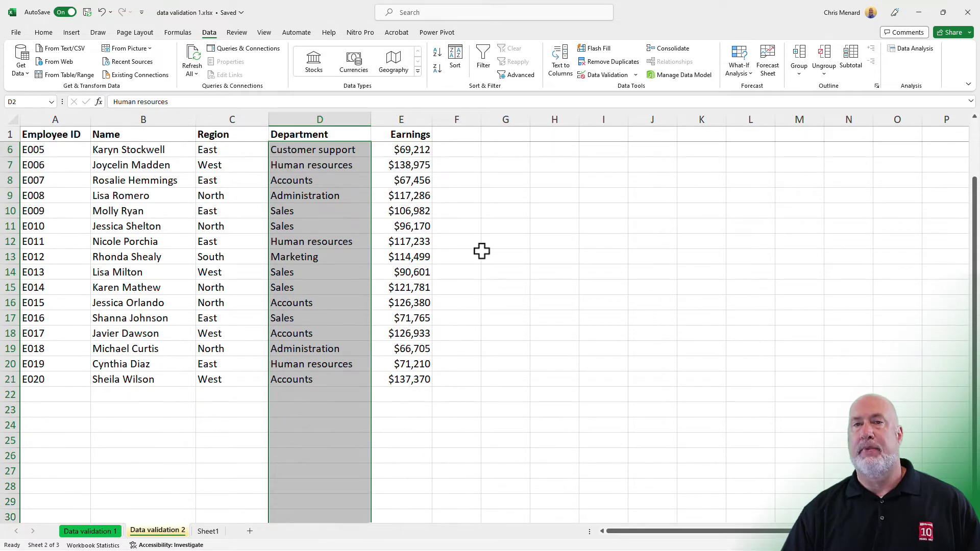
pyautogui.click(596, 75)
pyautogui.click(520, 257)
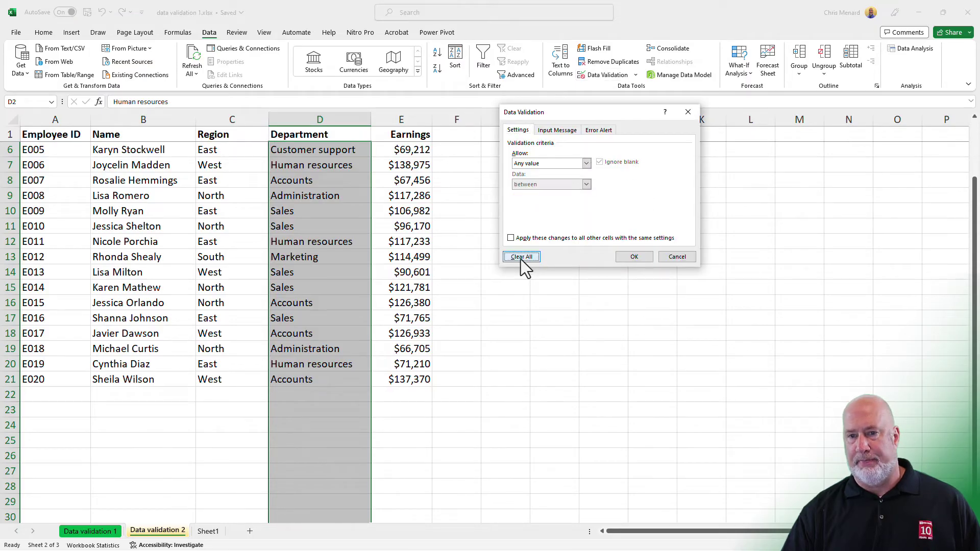
pyautogui.click(586, 164)
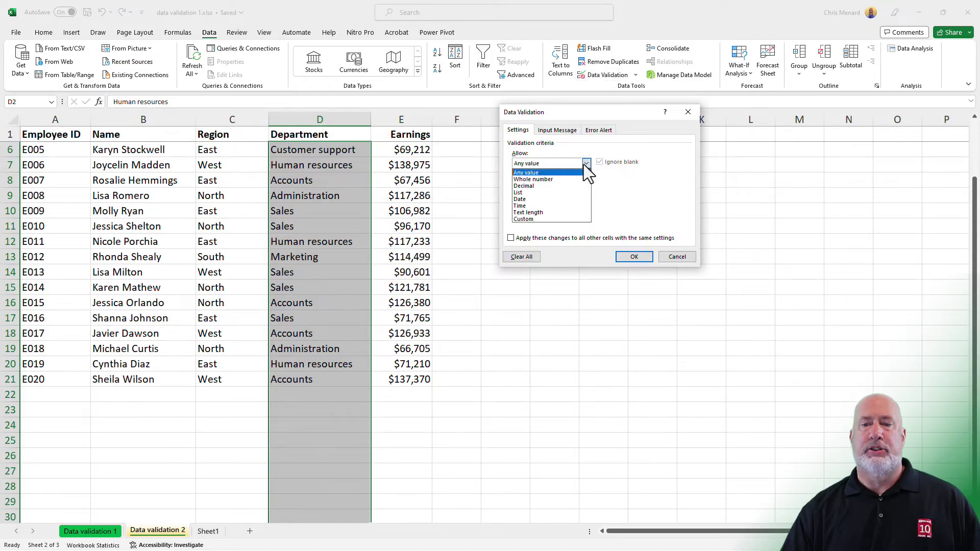
pyautogui.click(550, 194)
pyautogui.click(538, 204)
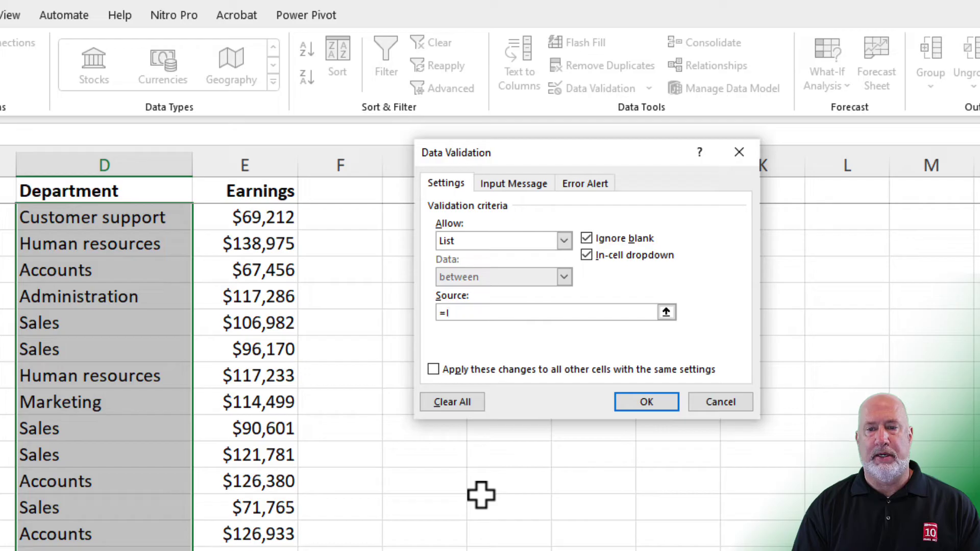
# Step: Set the list source to =INDIRECT("tbldpt[Department]") and apply it
pyautogui.write('NDIRECT')
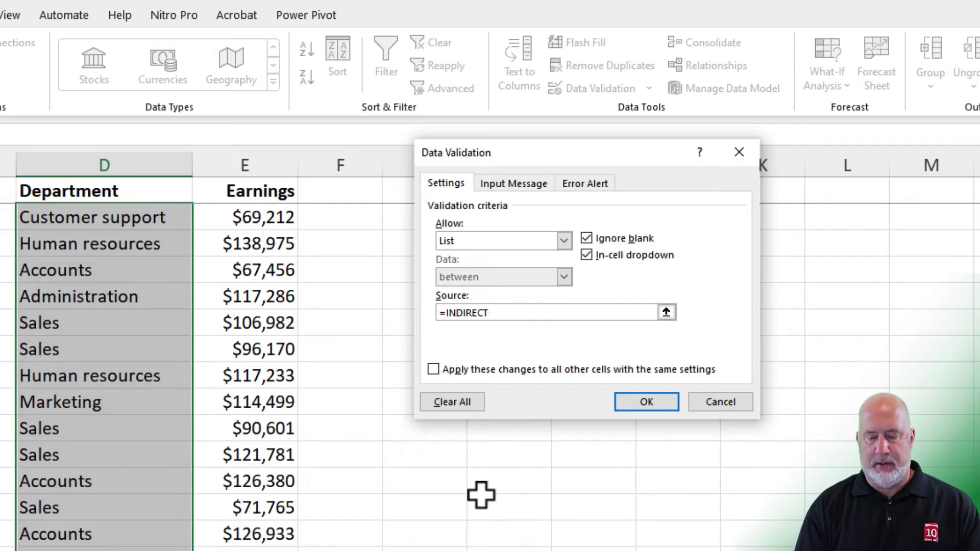
pyautogui.write('(')
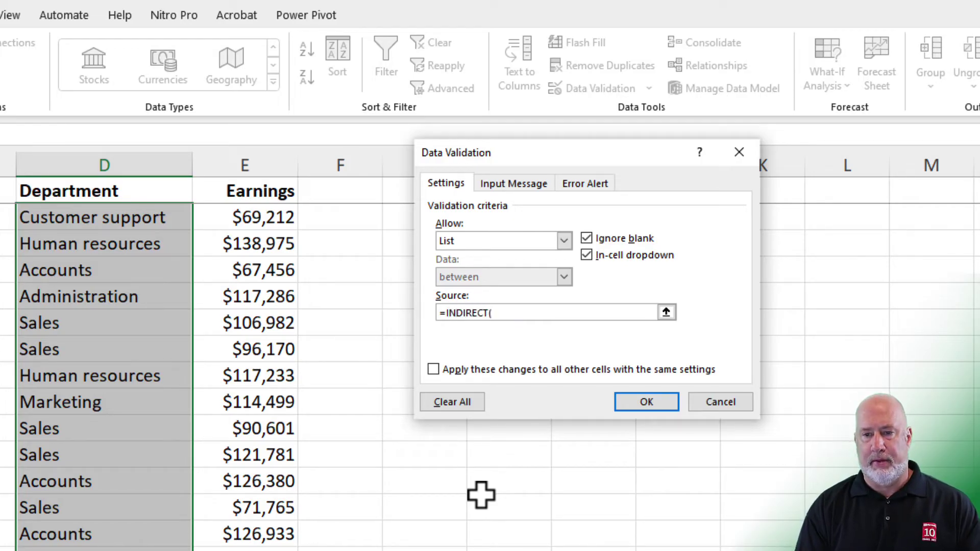
pyautogui.write('"')
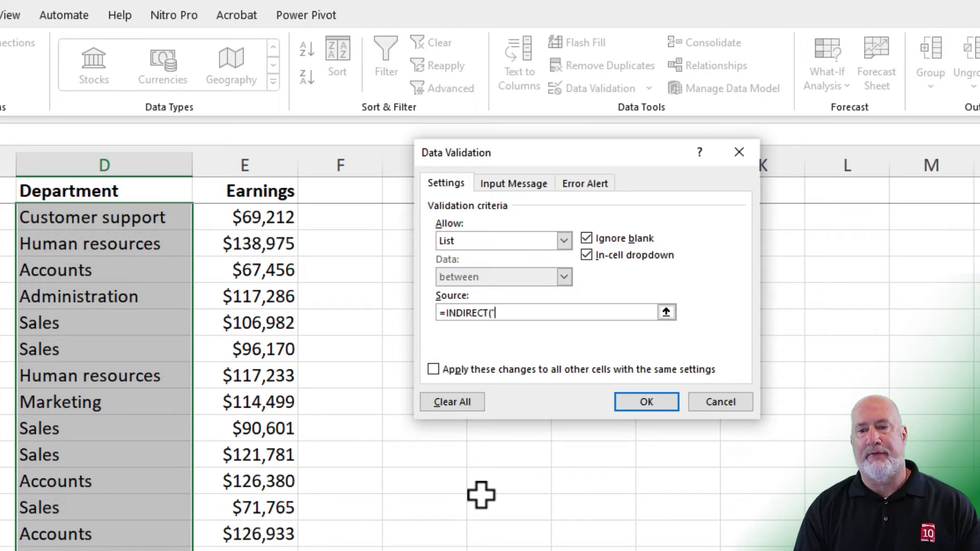
pyautogui.write('t')
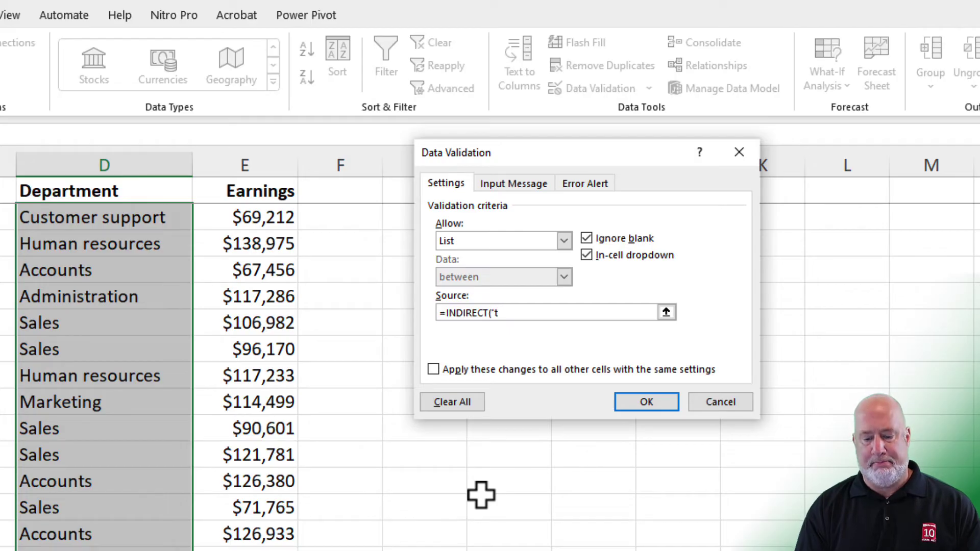
pyautogui.write('bldpt')
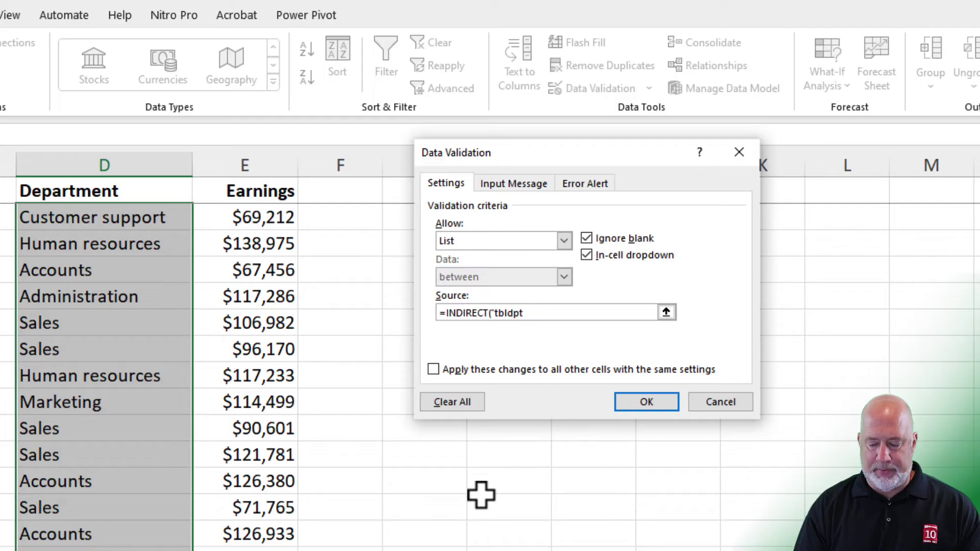
pyautogui.write('[')
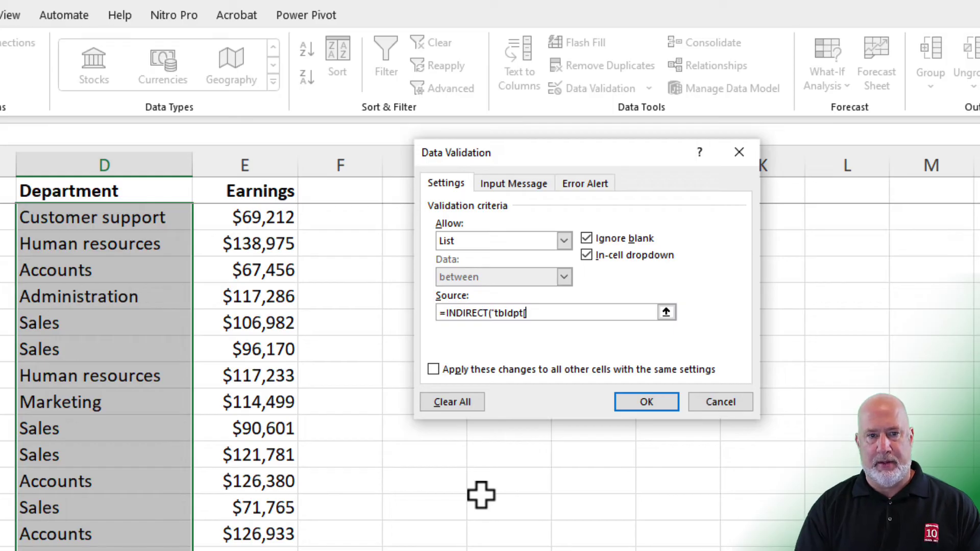
pyautogui.write('Department')
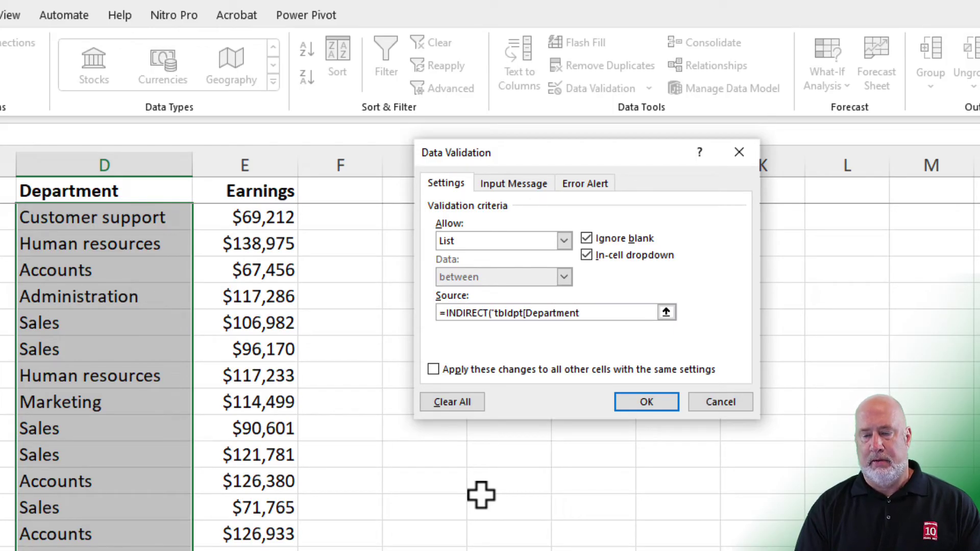
pyautogui.write(']')
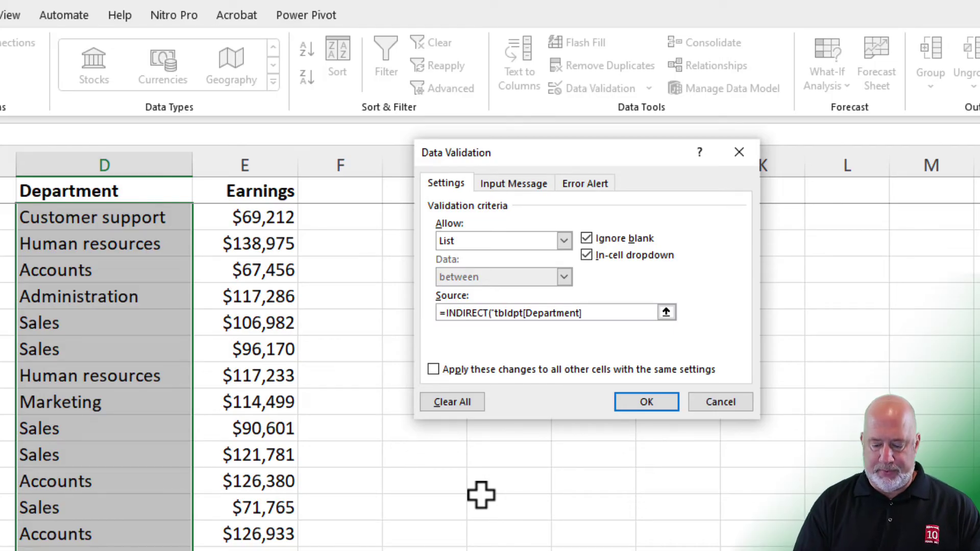
pyautogui.write('"')
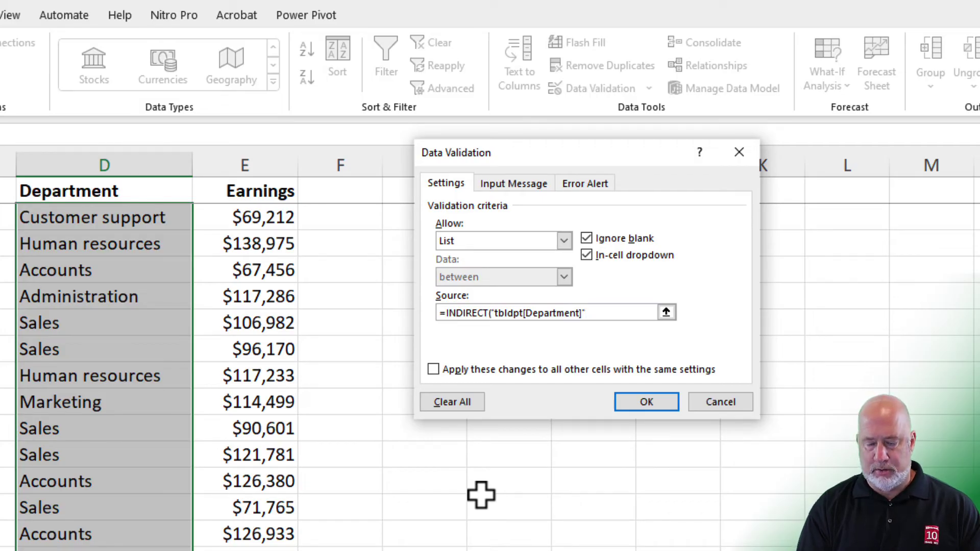
pyautogui.write(')')
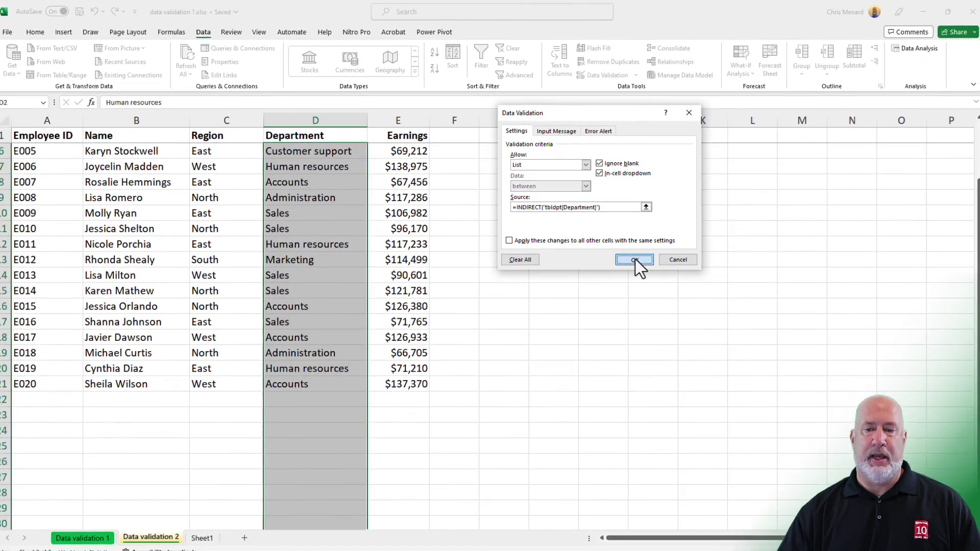
pyautogui.click(648, 401)
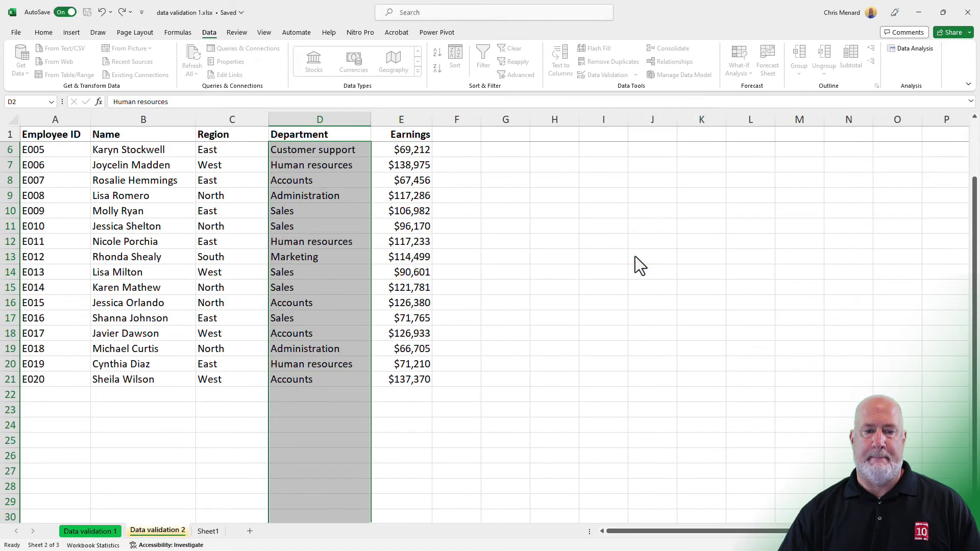
# Step: Check the current Department choices in D22's dropdown
pyautogui.click(334, 395)
pyautogui.click(373, 399)
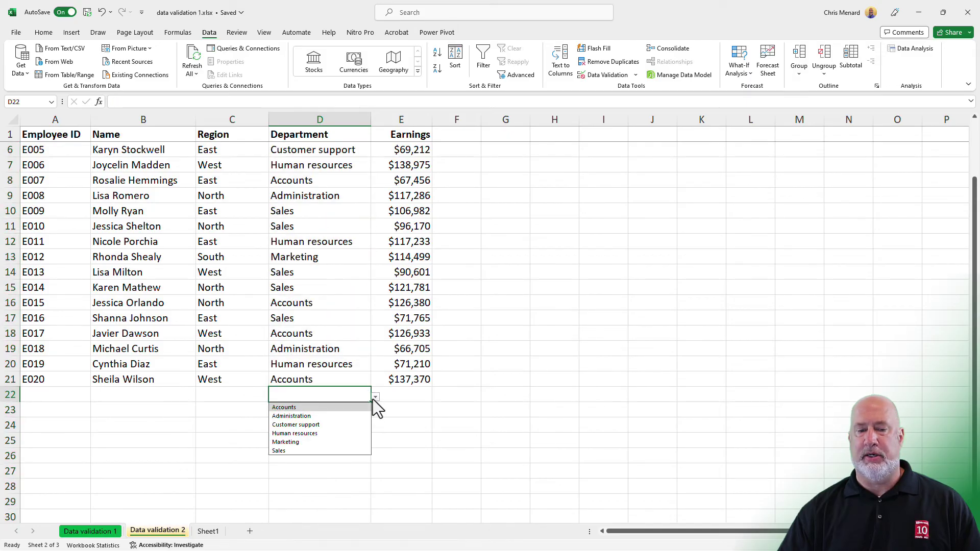
pyautogui.click(342, 394)
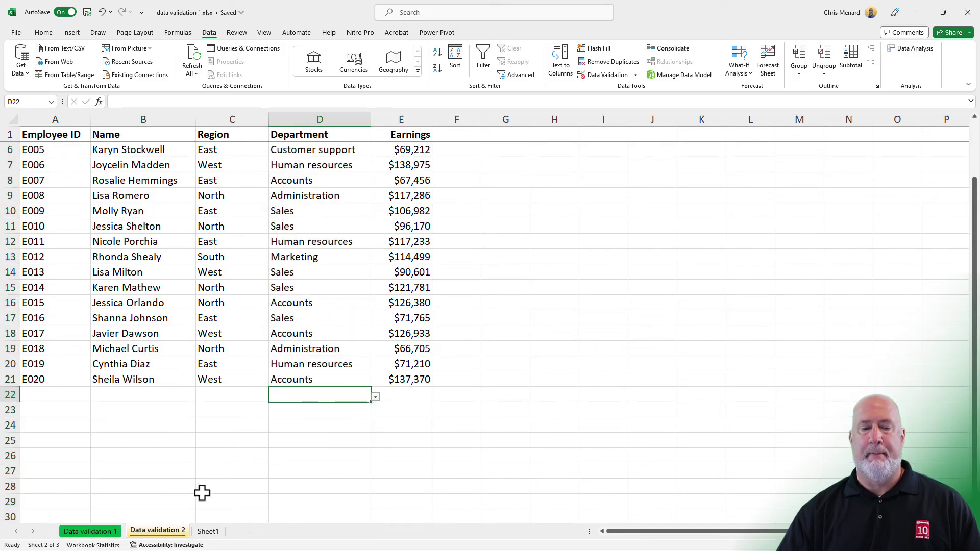
# Step: Enter Training in A8 of Sheet1's department table
pyautogui.click(208, 531)
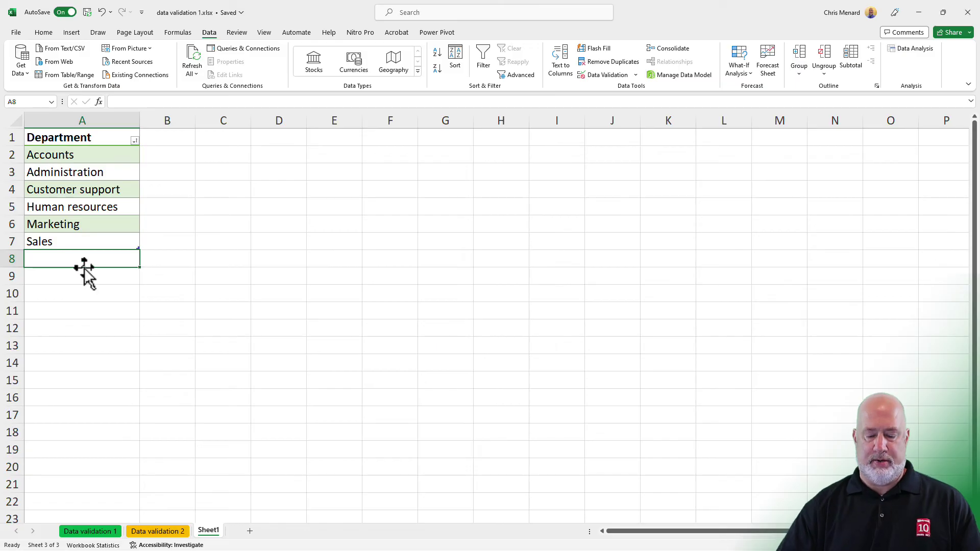
pyautogui.write('Trainin')
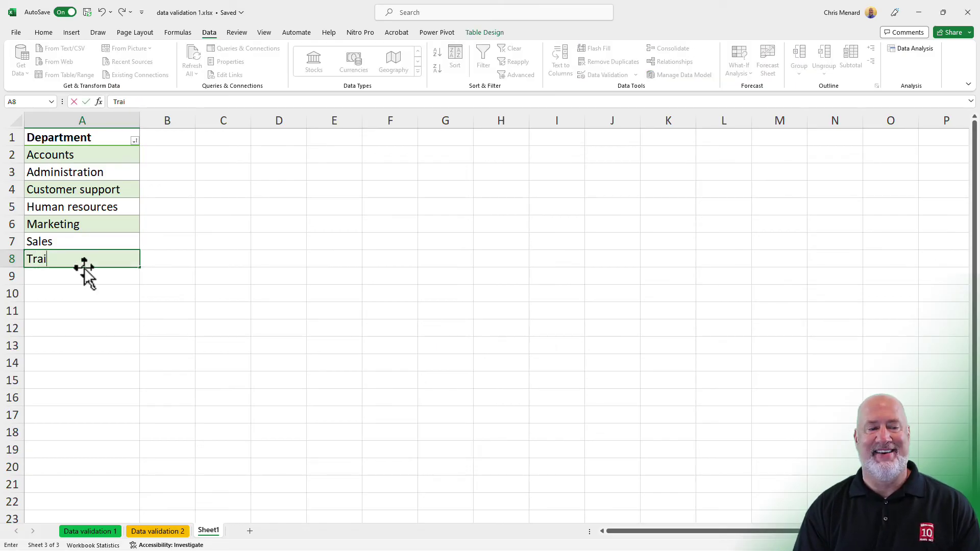
pyautogui.write('ning')
pyautogui.press('Return')
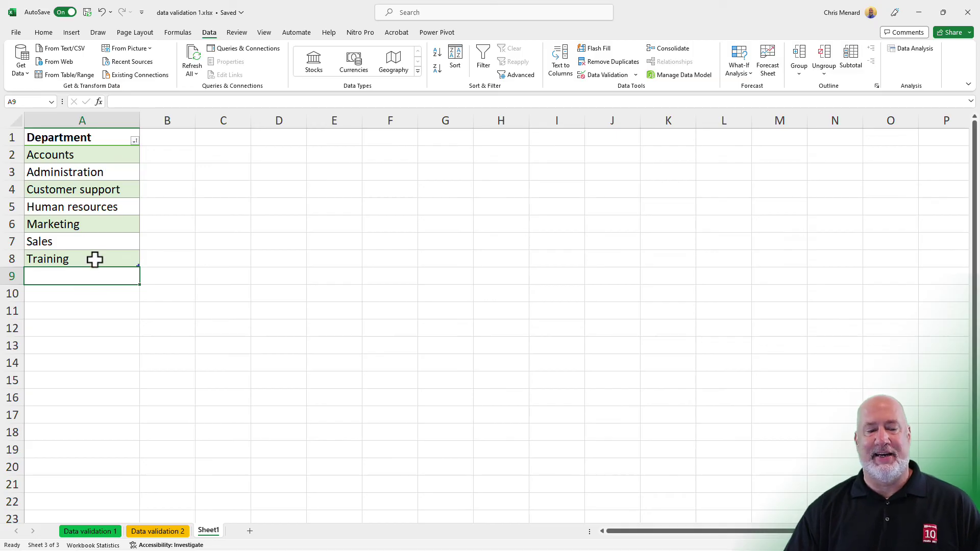
# Step: Pick Training for D22 from its updated Department dropdown
pyautogui.click(174, 531)
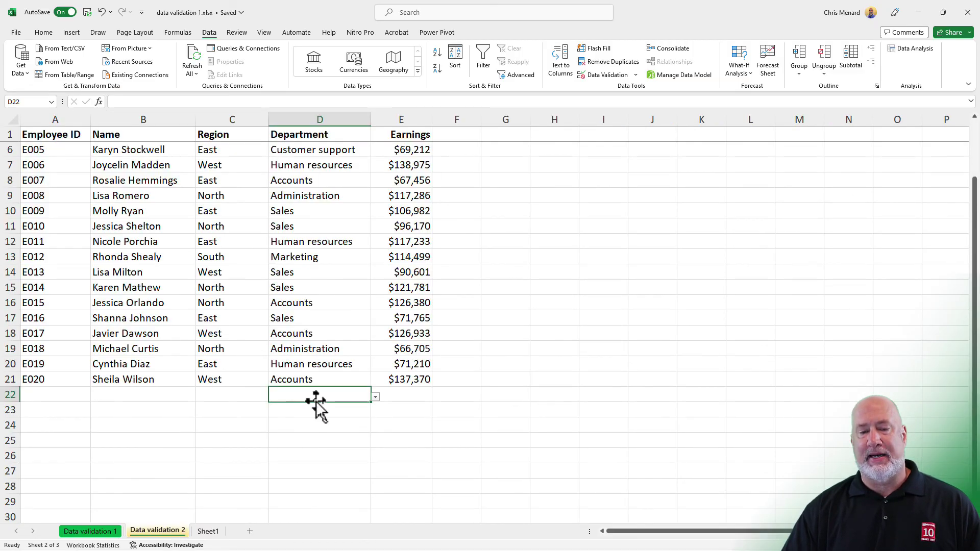
pyautogui.click(375, 397)
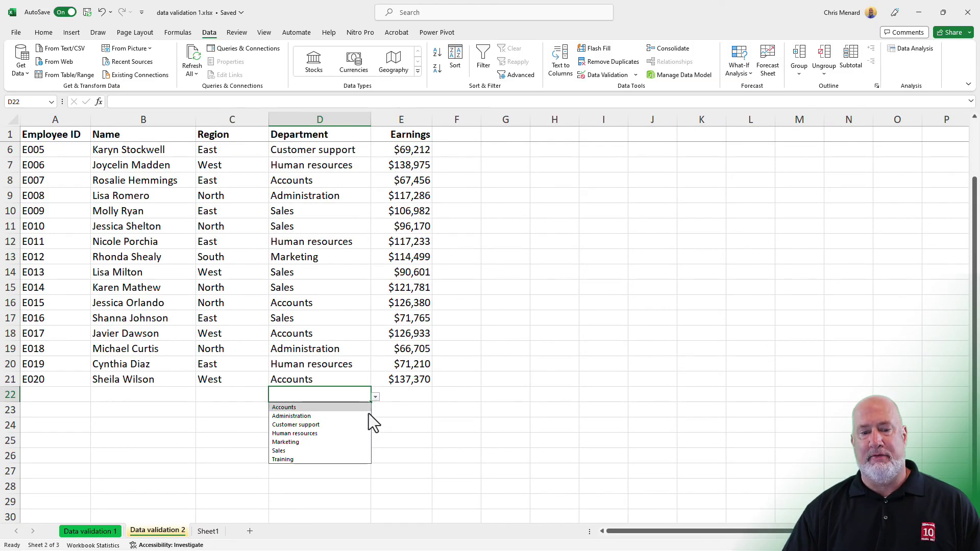
pyautogui.click(318, 459)
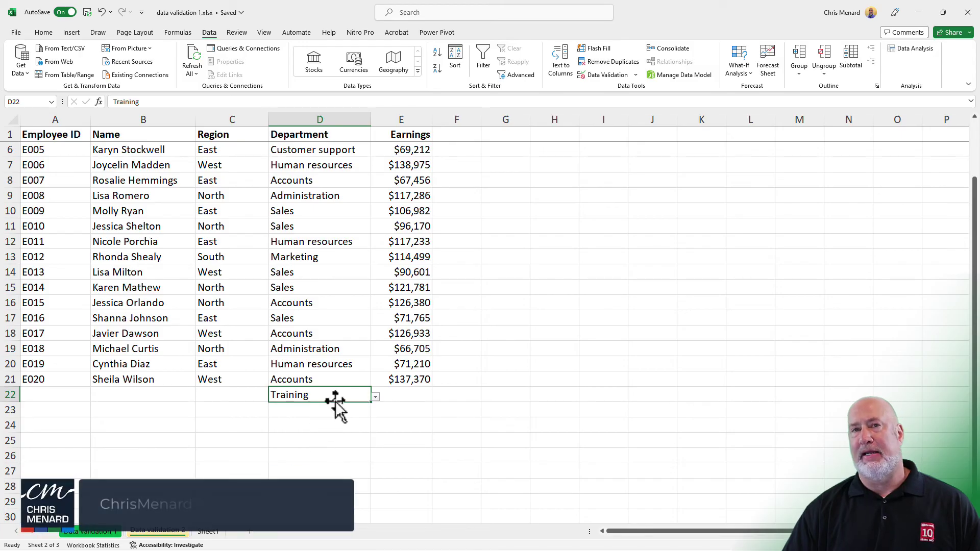